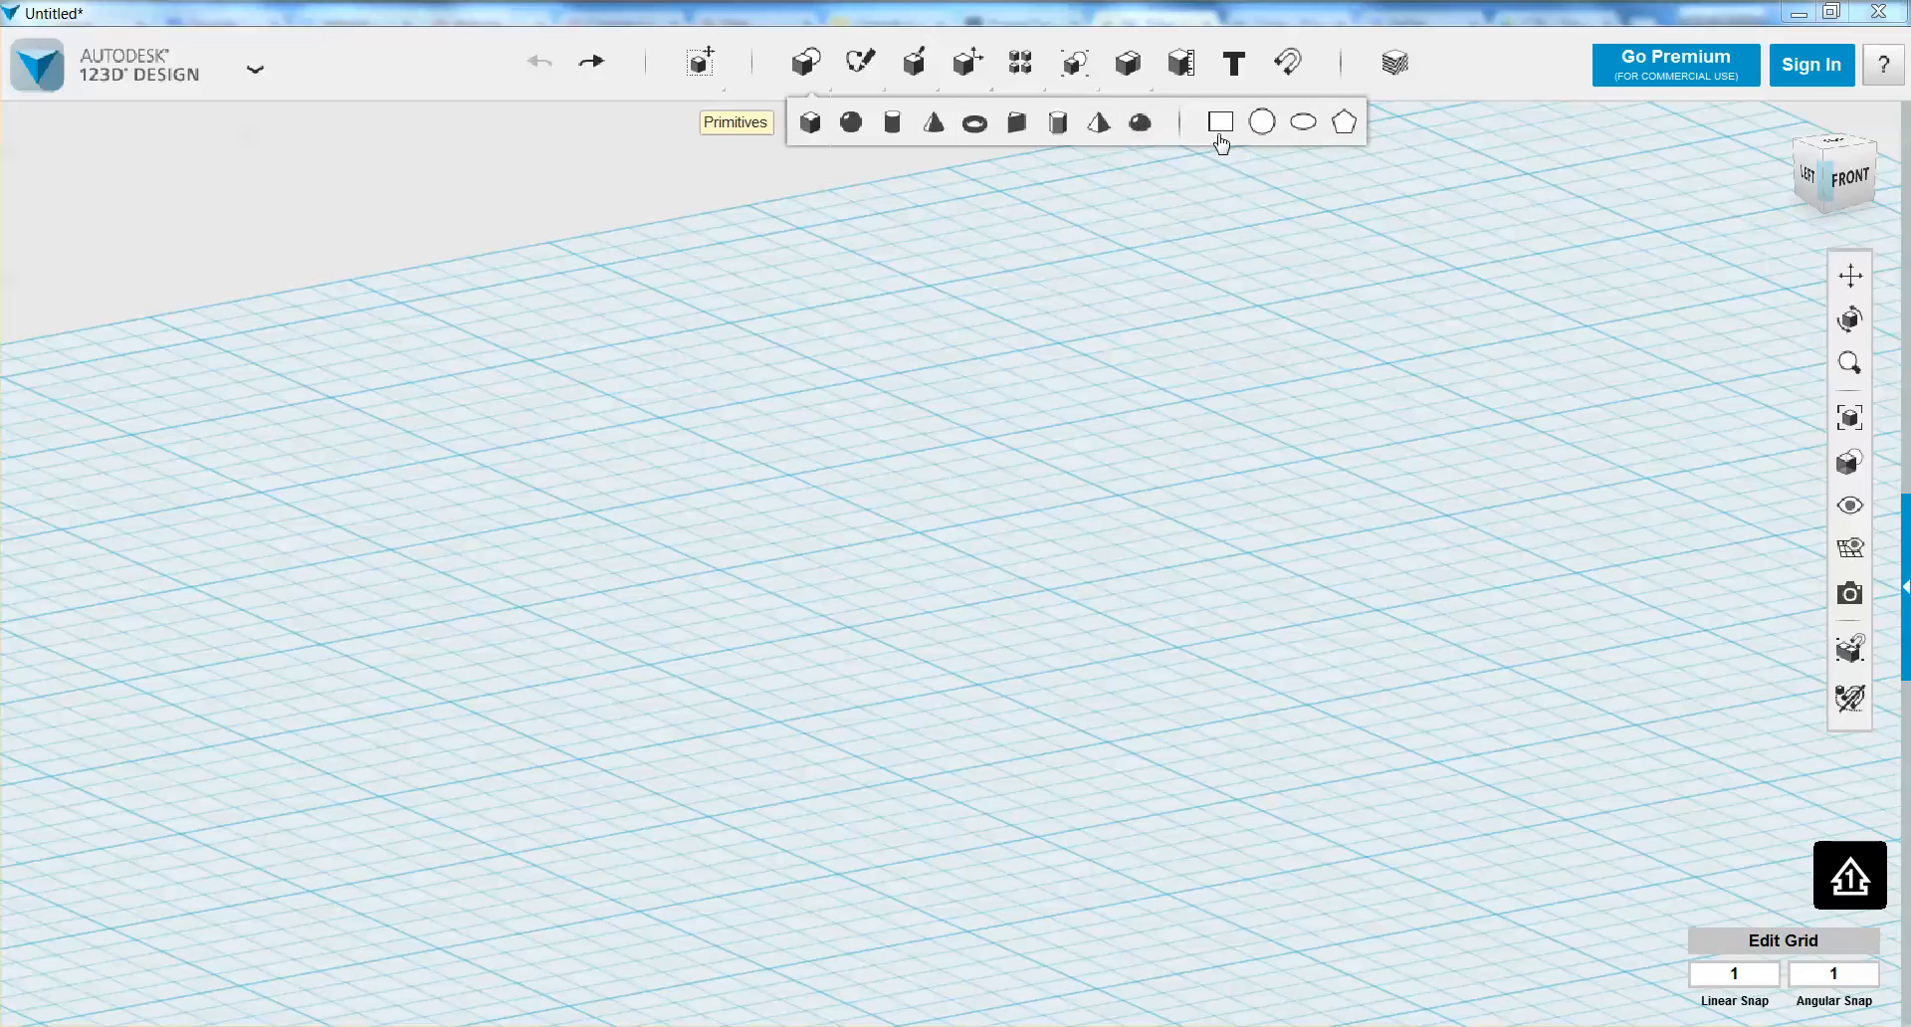
Insert a box primitive with length 30, width 10 and height 10 on the grid
{"action": "left_click", "coordinate": [813, 126]}
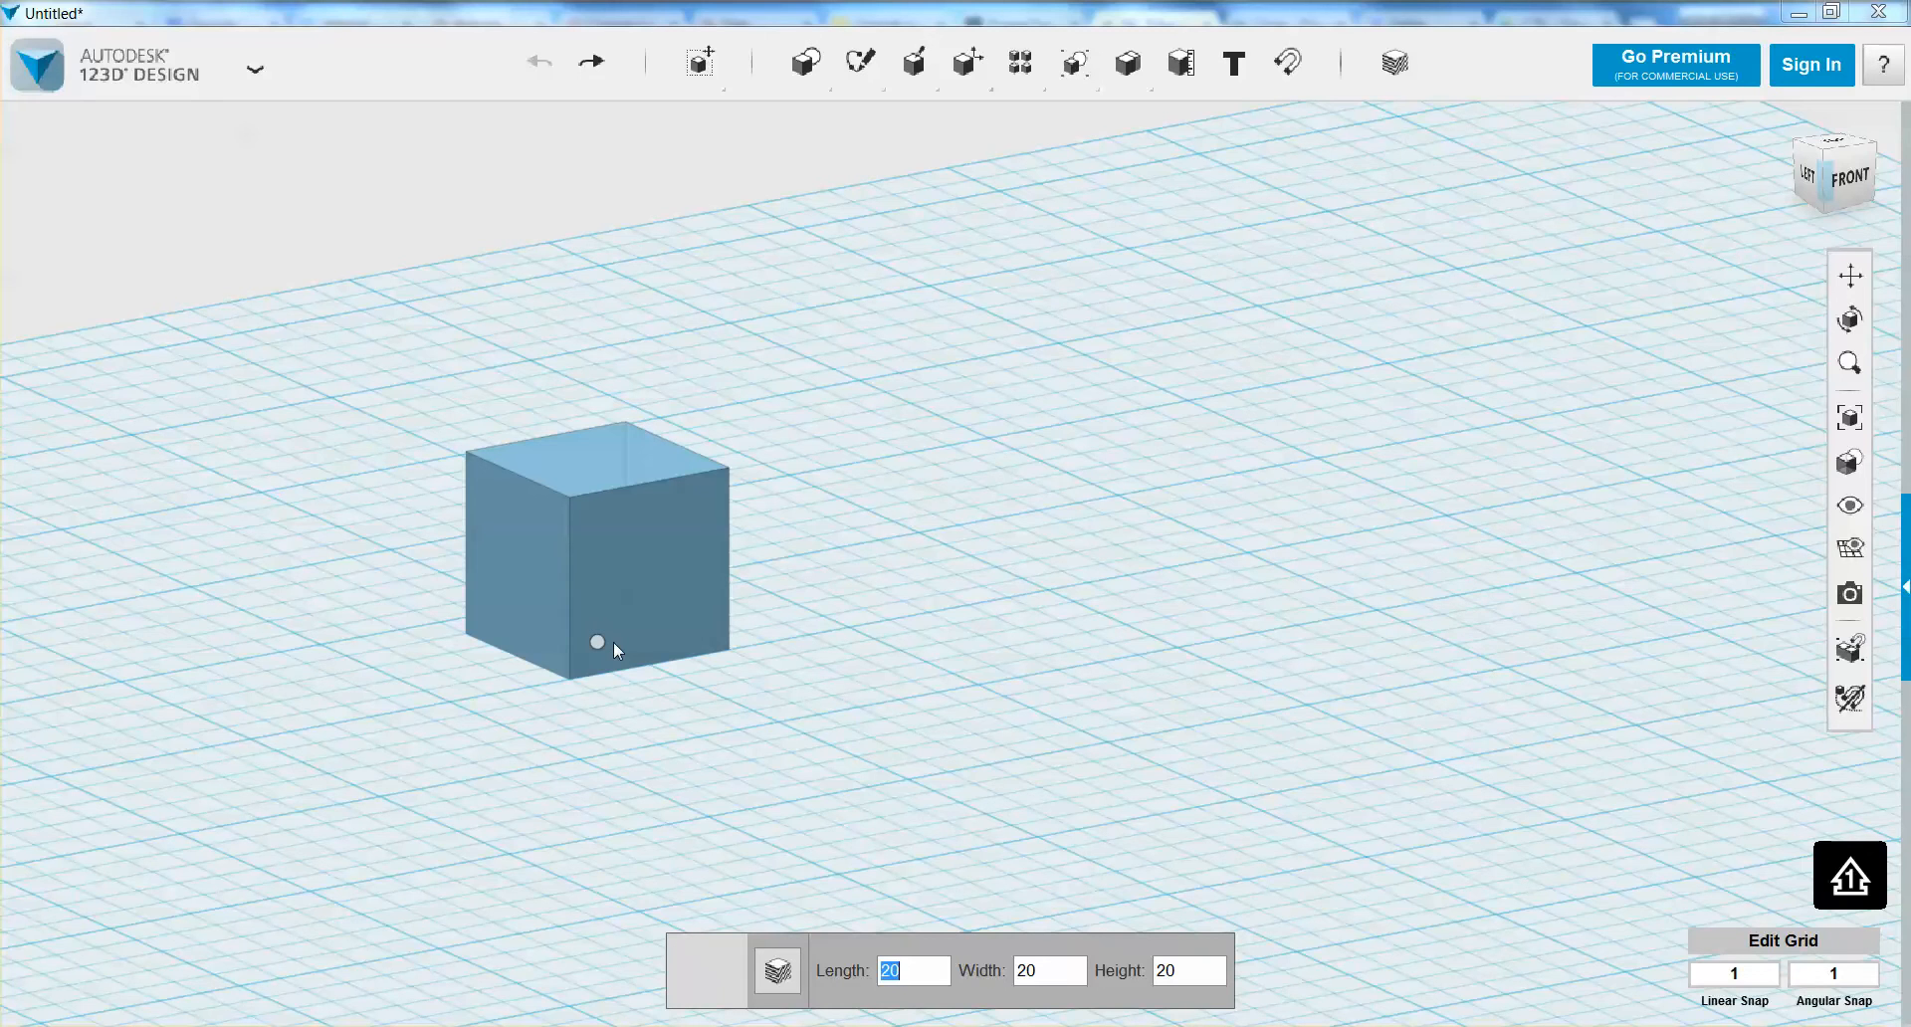
{"action": "type", "text": "30"}
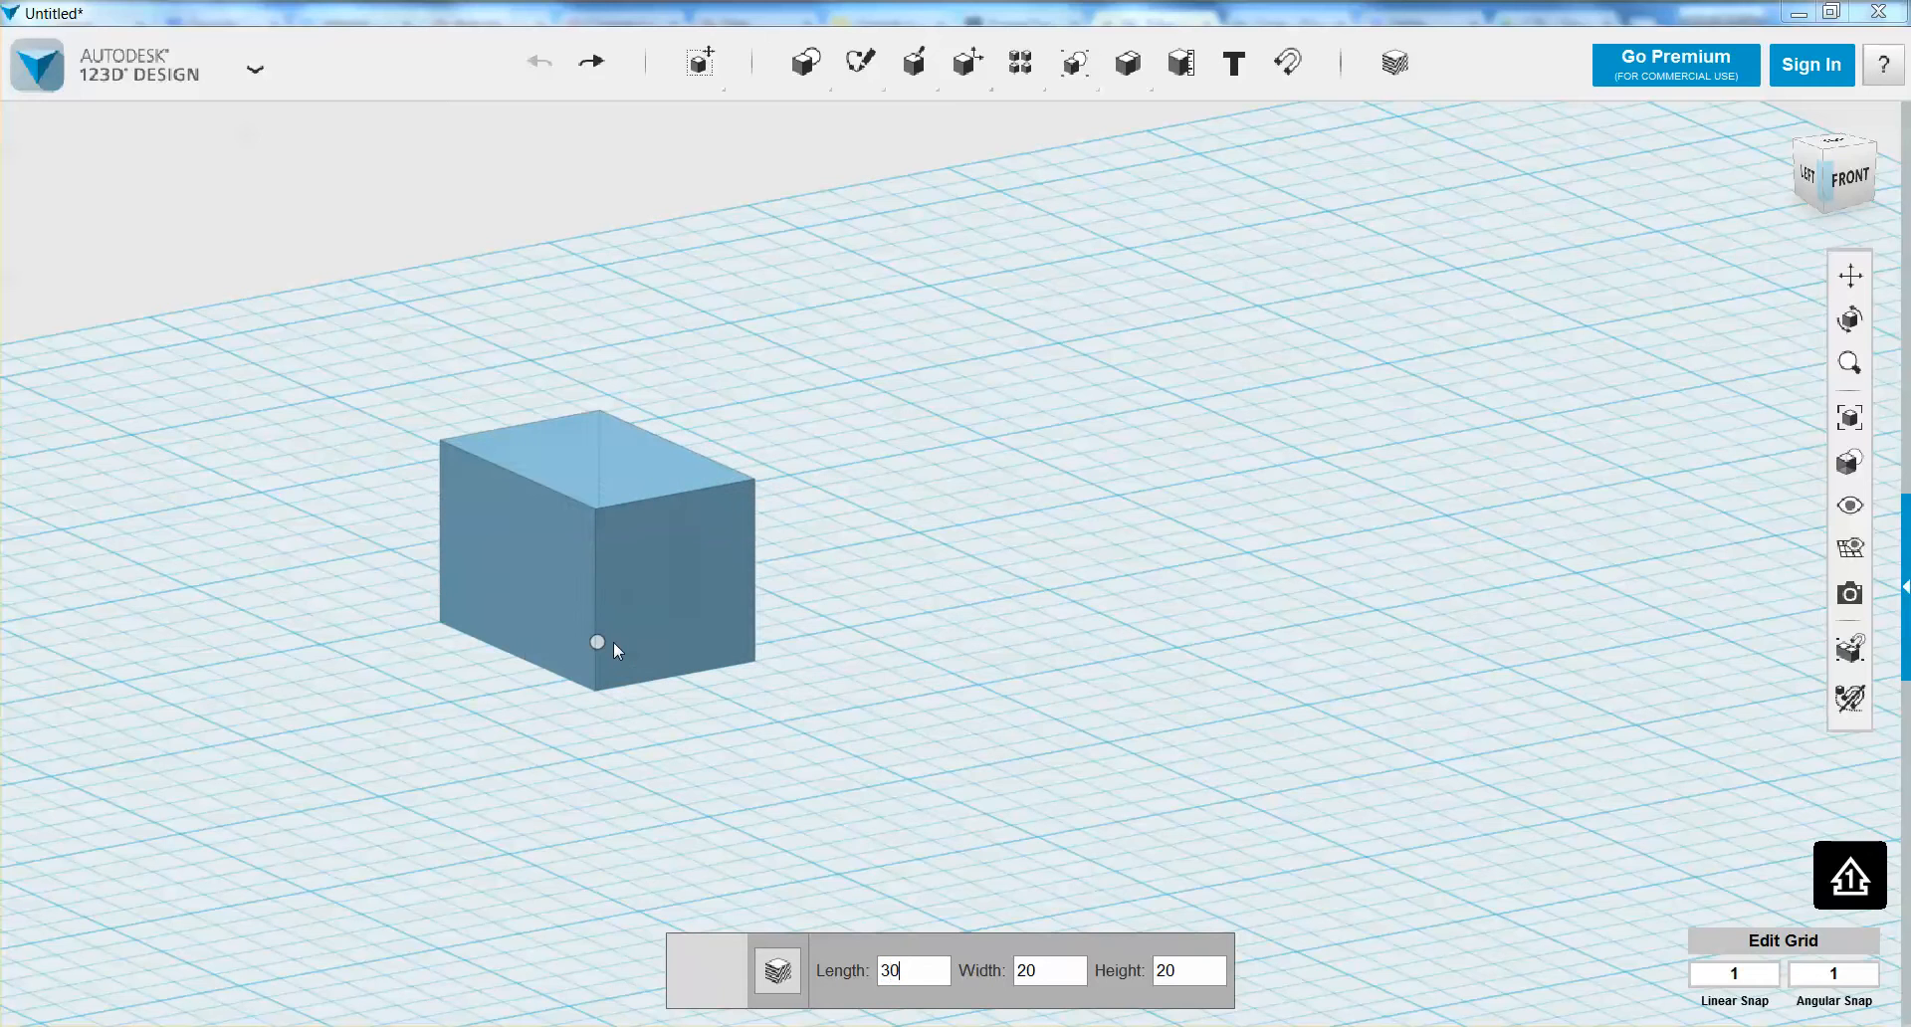
{"action": "key", "text": "Tab"}
{"action": "type", "text": "10"}
{"action": "key", "text": "Tab"}
{"action": "type", "text": "10"}
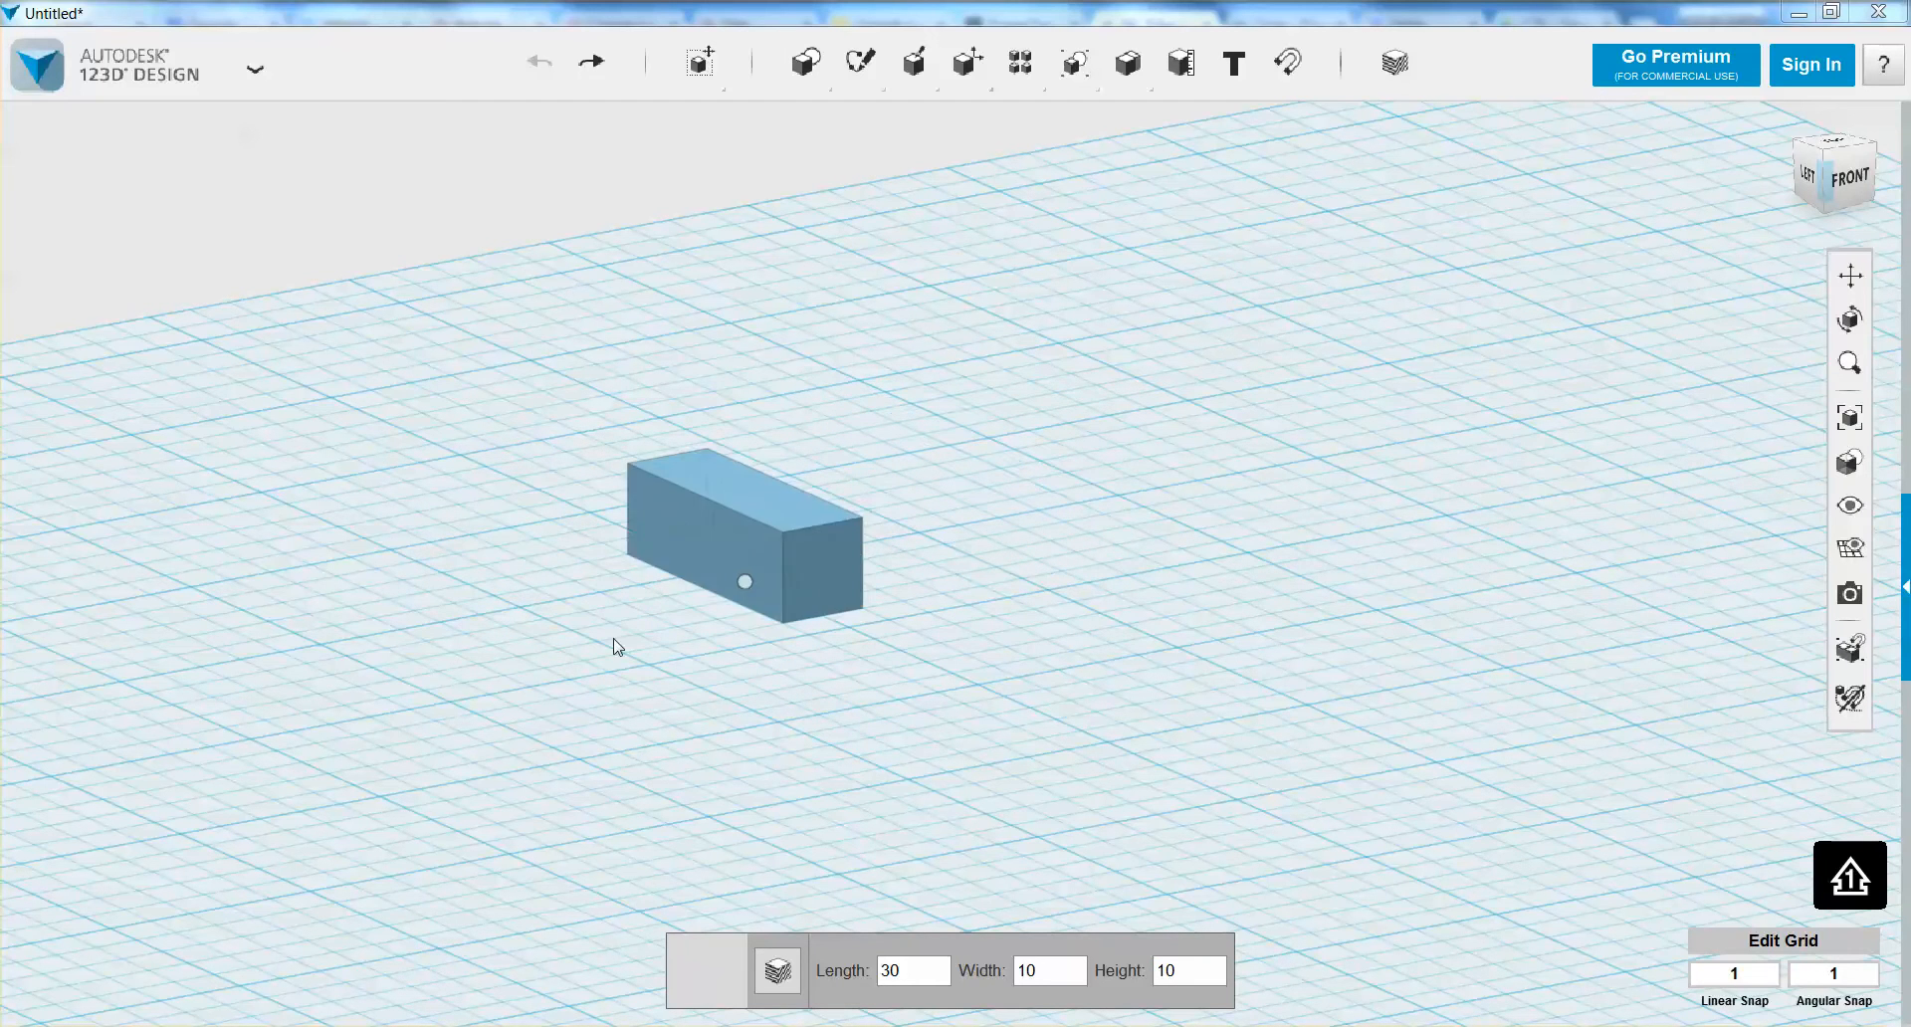
{"action": "left_click", "coordinate": [542, 700]}
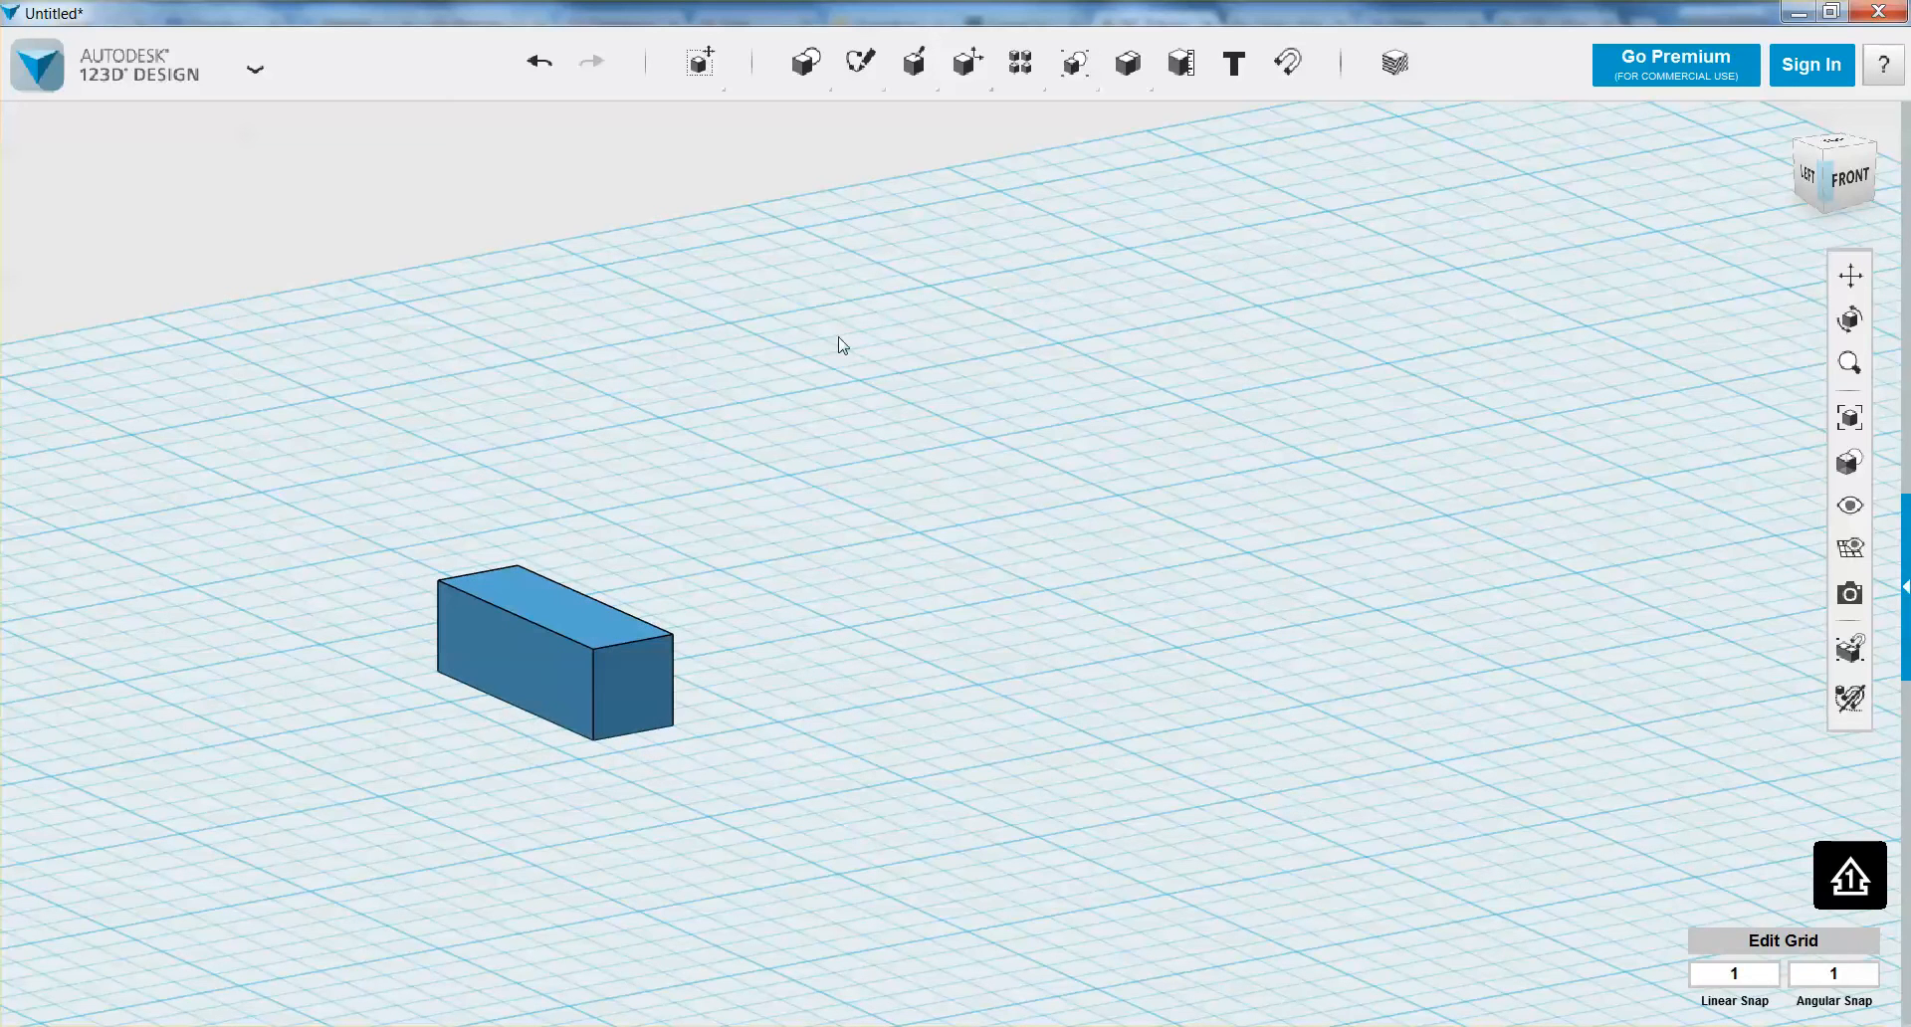
Insert a cylinder primitive with radius 5 and height 10 on the grid beside the box
{"action": "mouse_move", "coordinate": [806, 61]}
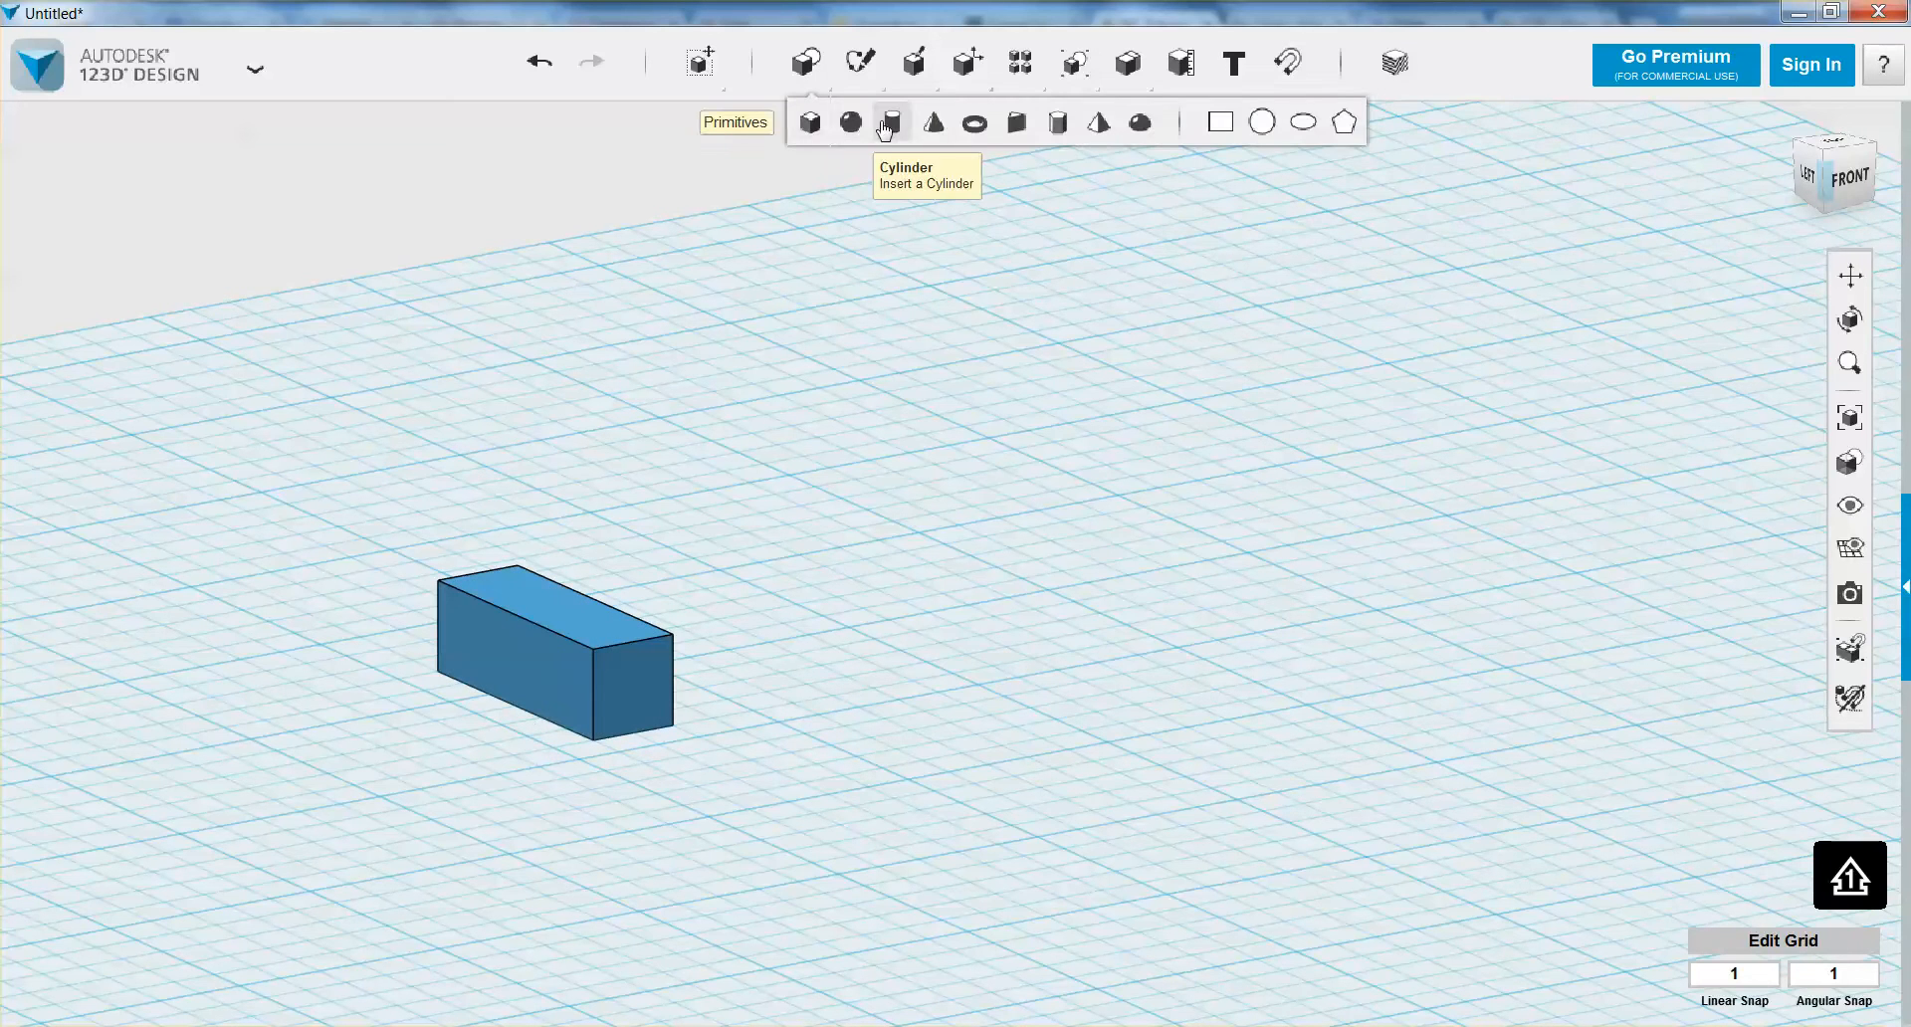
{"action": "left_click", "coordinate": [890, 125]}
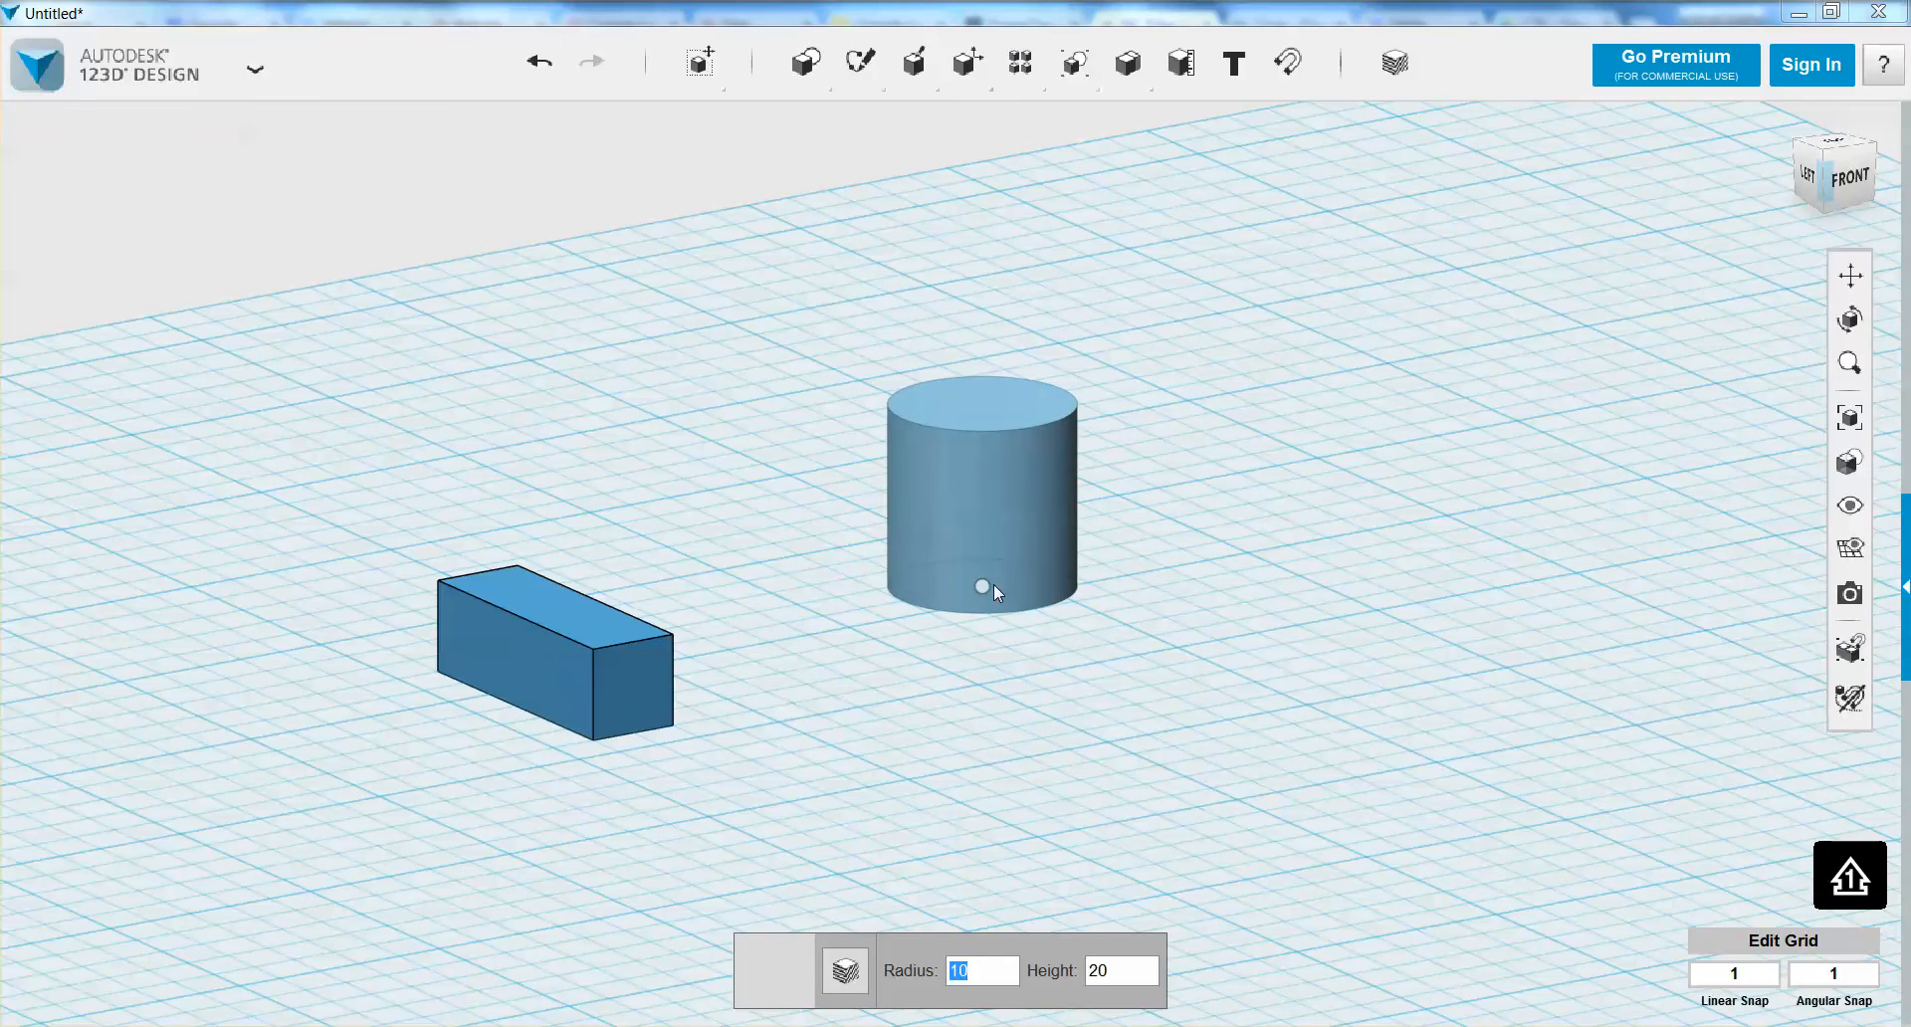
{"action": "type", "text": "5"}
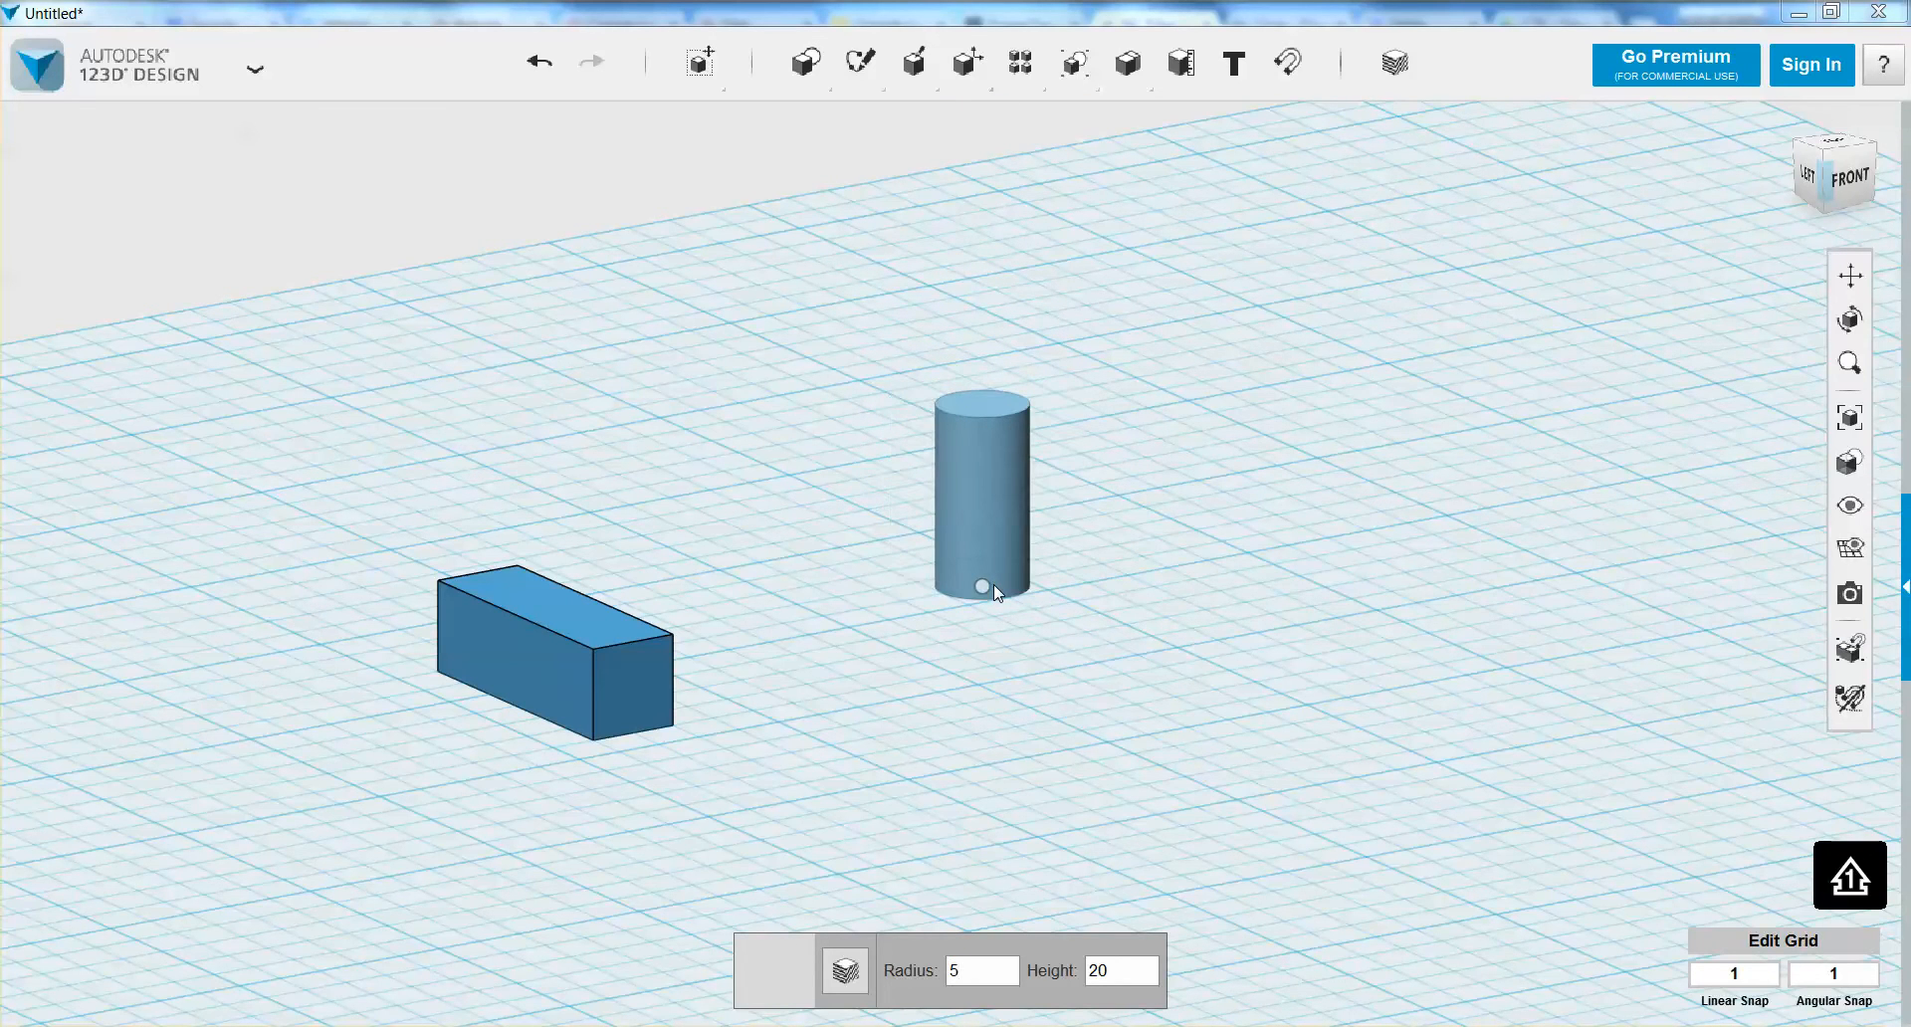
{"action": "key", "text": "Tab"}
{"action": "type", "text": "10"}
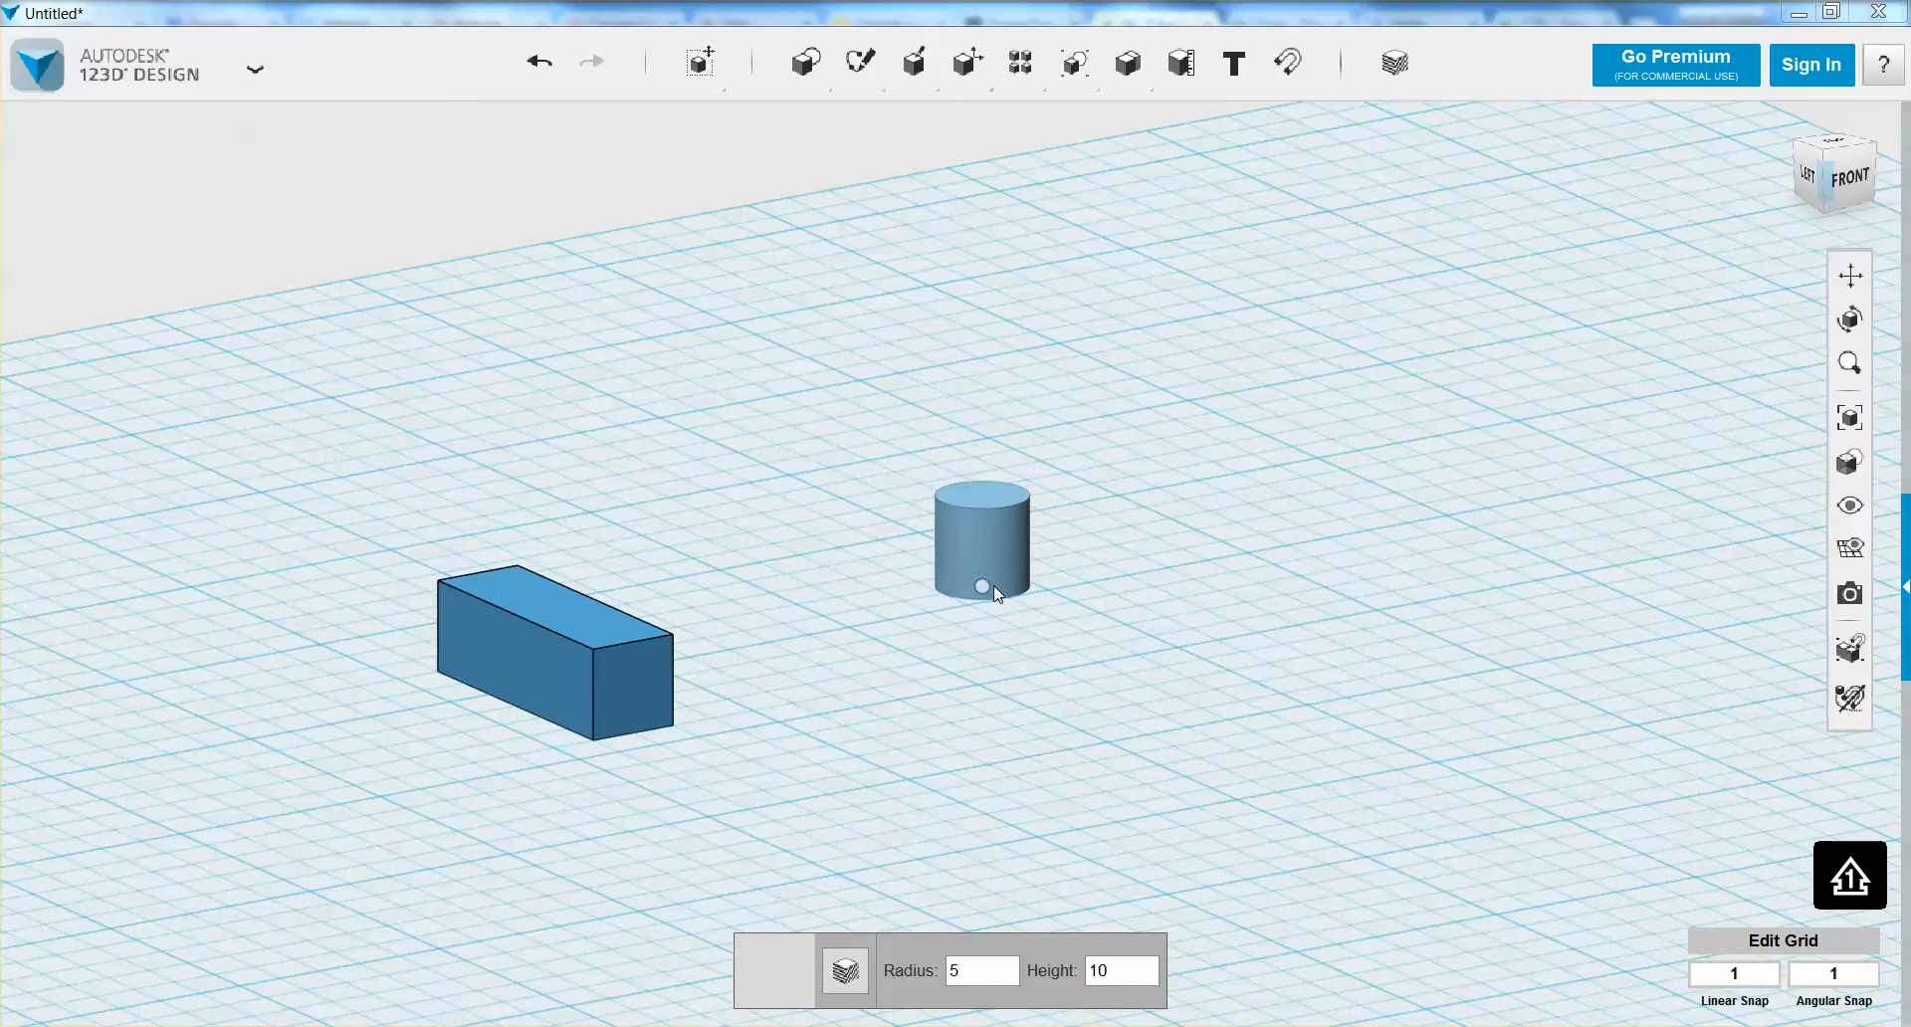
{"action": "left_click", "coordinate": [833, 690]}
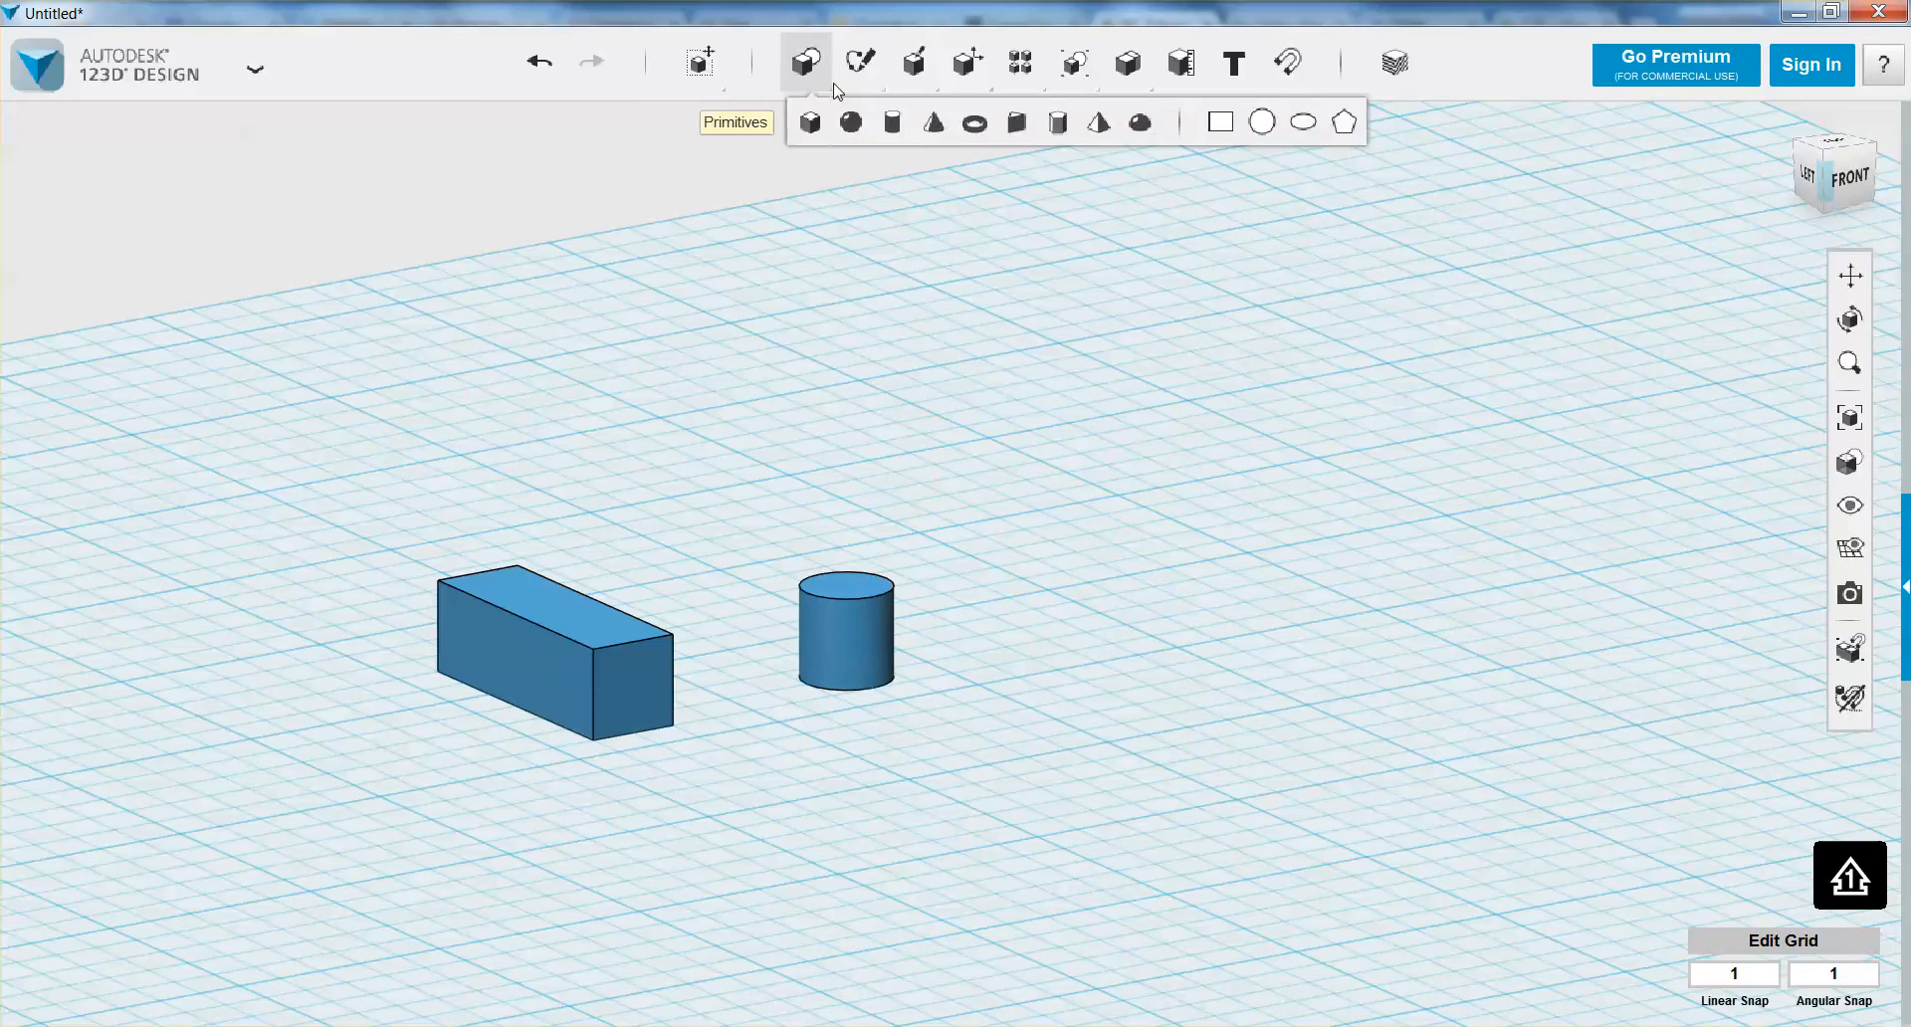
Insert a wedge primitive with radius 5 and height 10 on the grid beyond the cylinder
{"action": "mouse_move", "coordinate": [806, 62]}
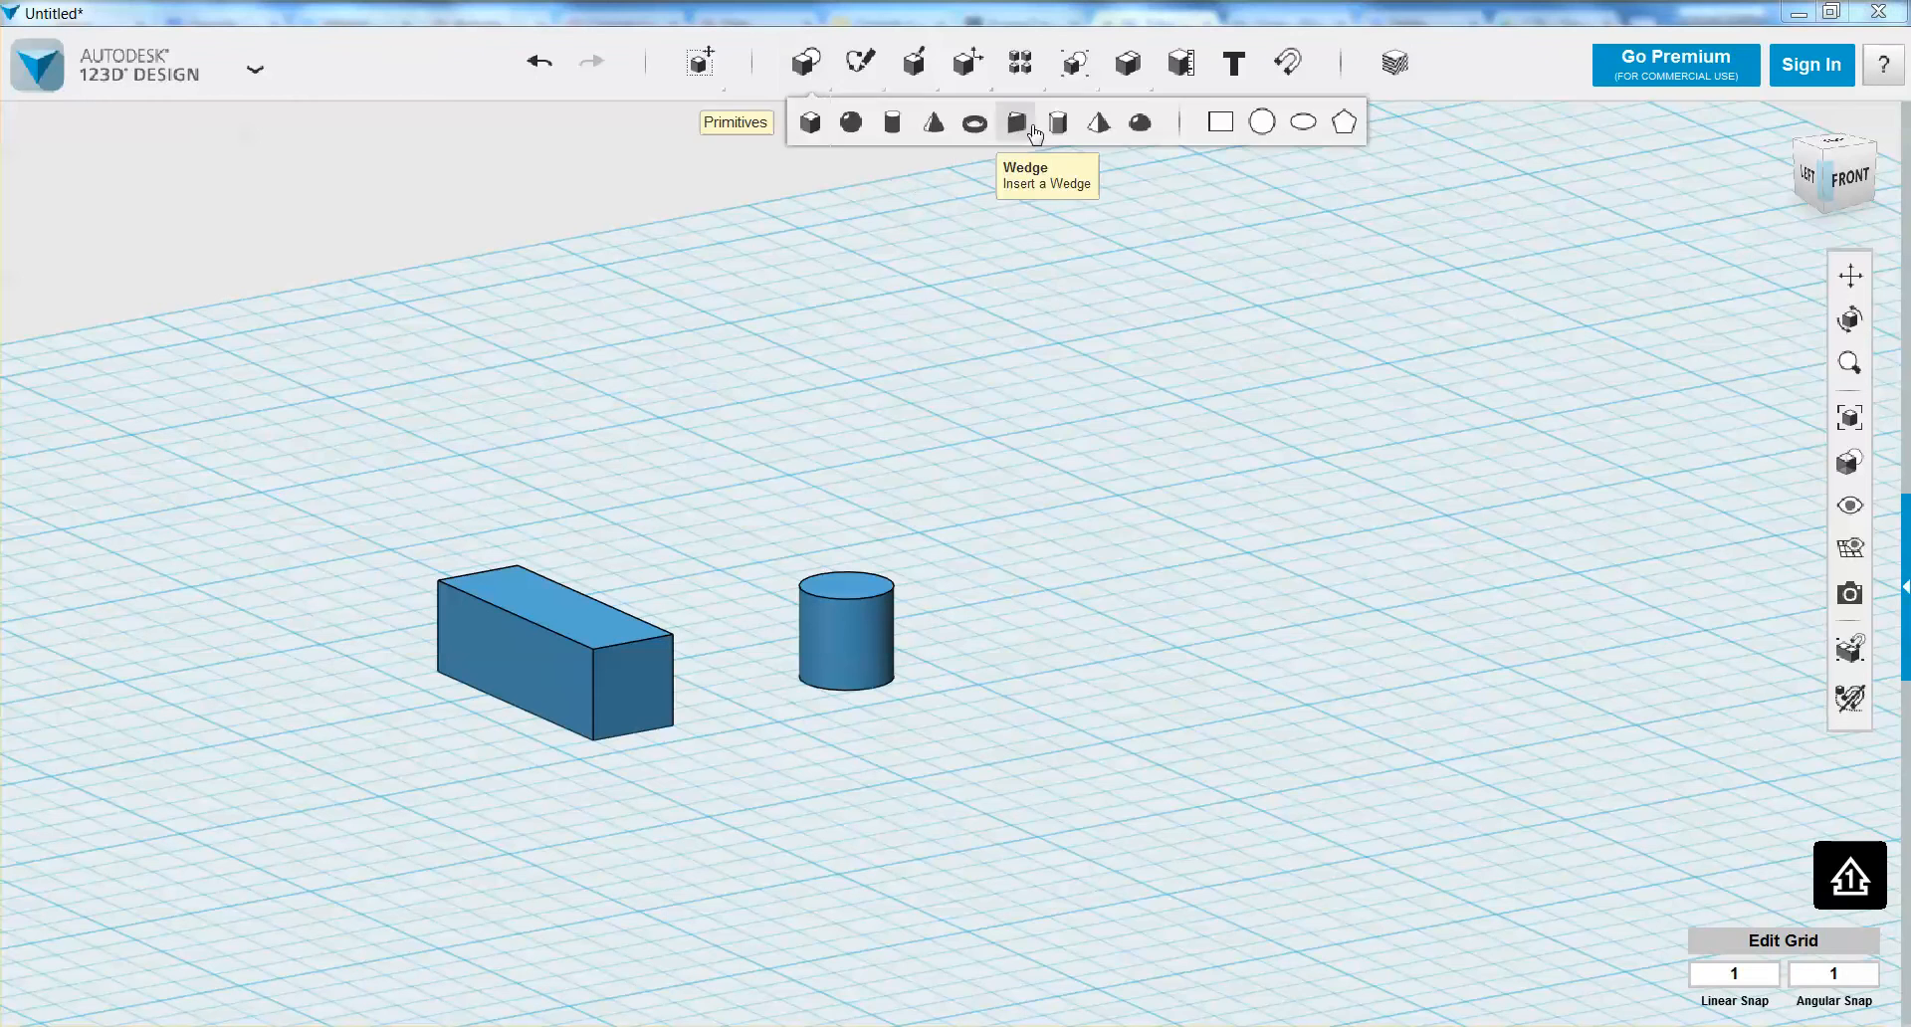
{"action": "left_click", "coordinate": [1016, 122]}
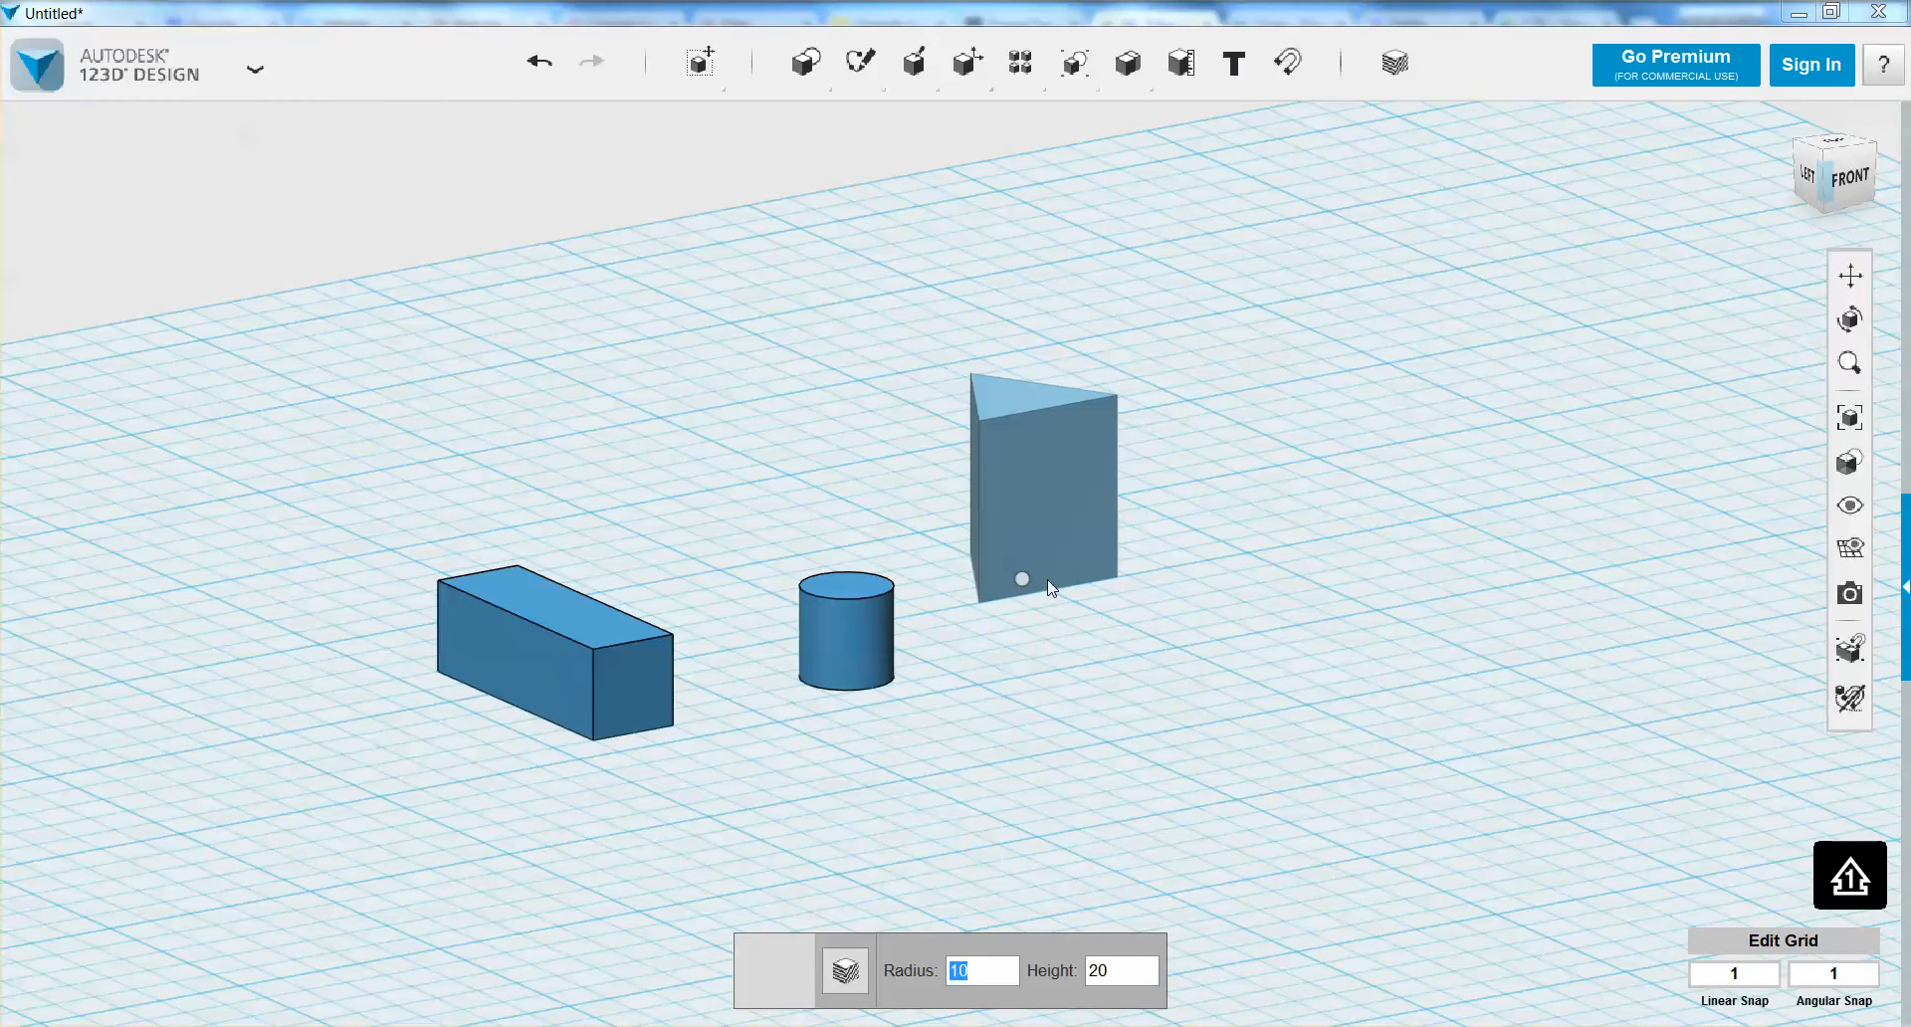
{"action": "type", "text": "5"}
{"action": "key", "text": "Tab"}
{"action": "type", "text": "10"}
{"action": "key", "text": "Return"}
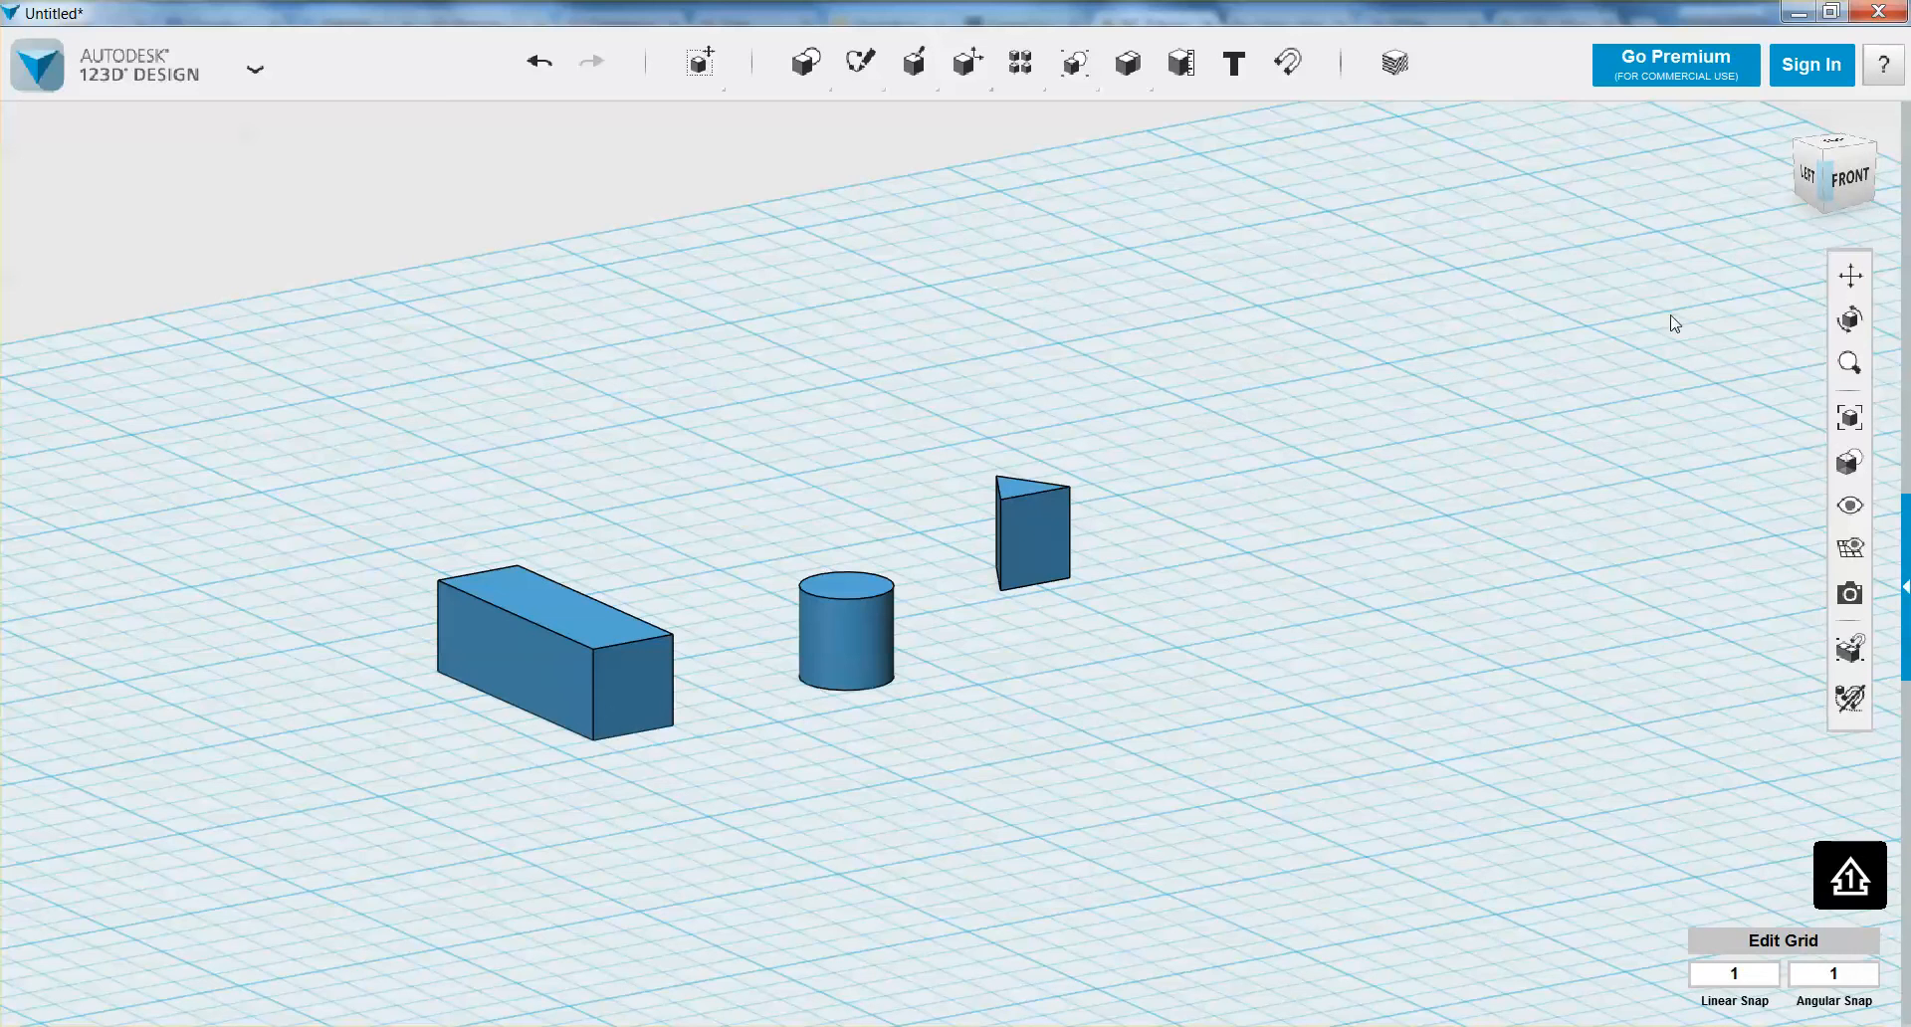
View the three solids from the left, the front and the corner angles, ending in the home view
{"action": "left_click", "coordinate": [1812, 176]}
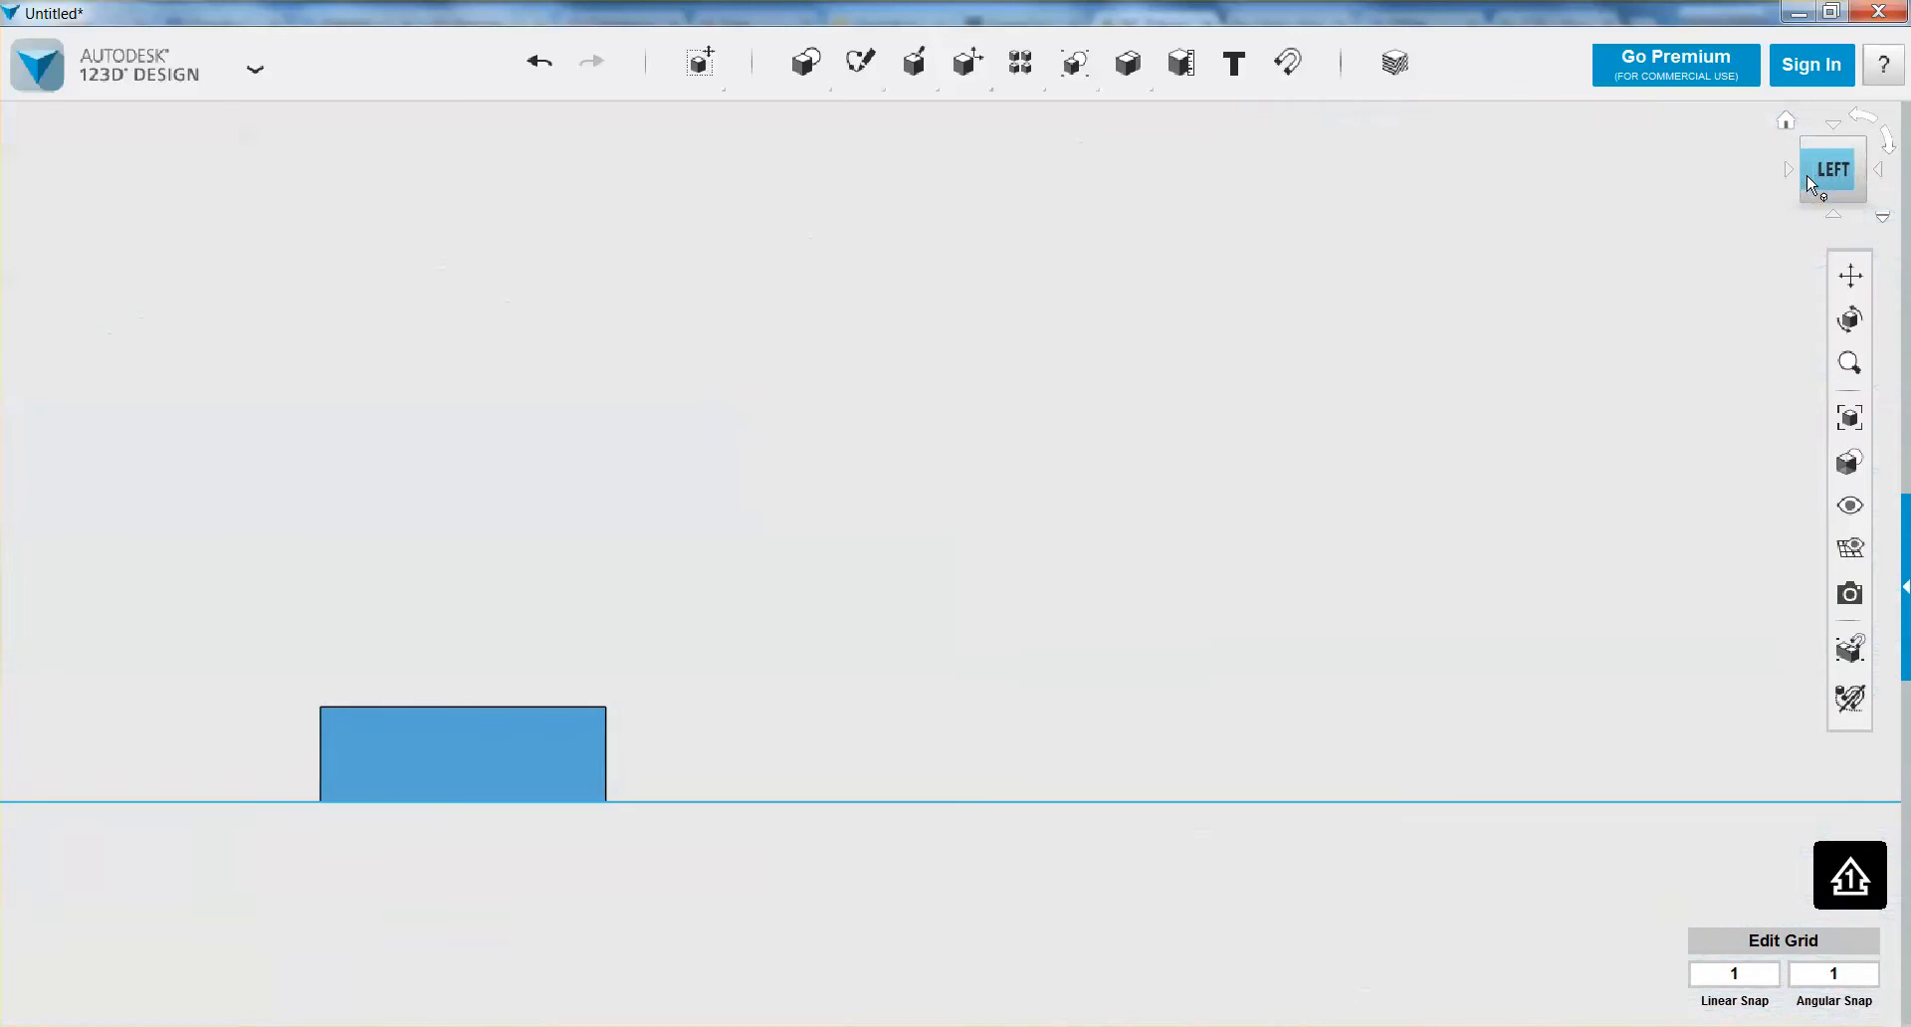
{"action": "mouse_move", "coordinate": [1853, 171]}
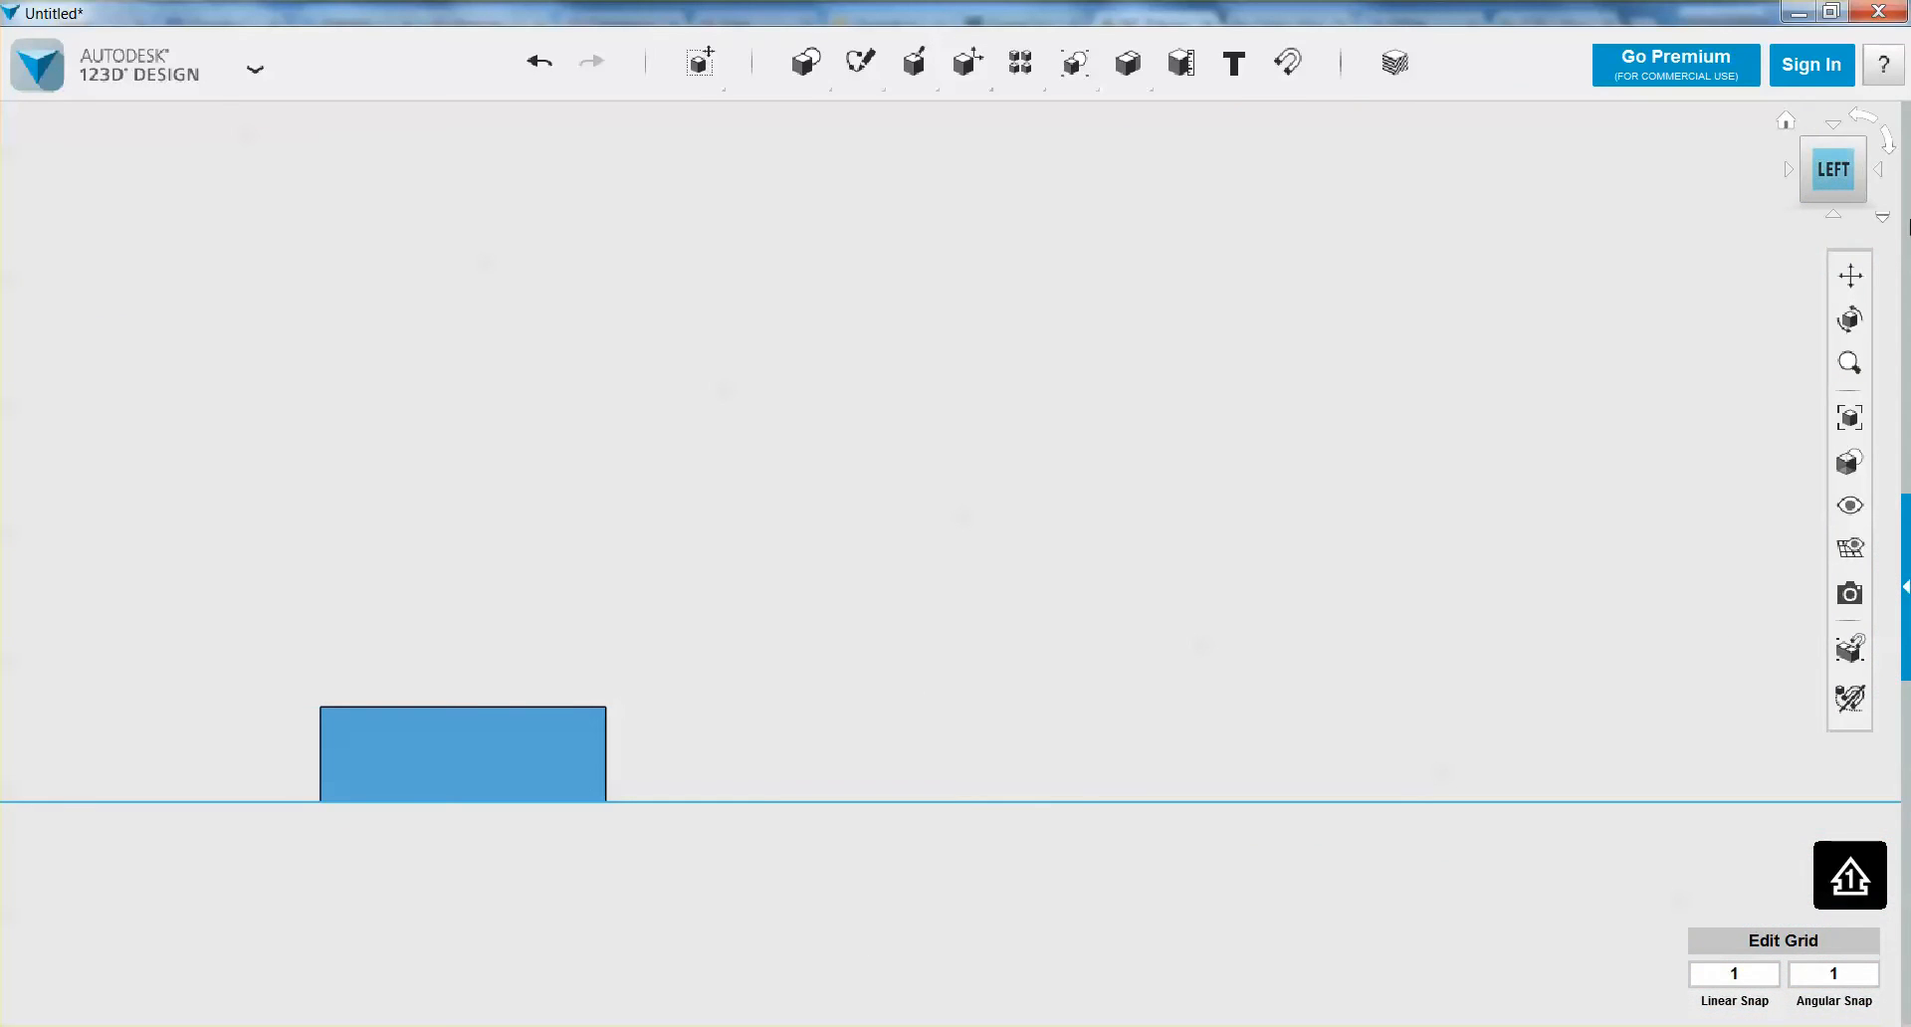
{"action": "left_click", "coordinate": [1882, 175]}
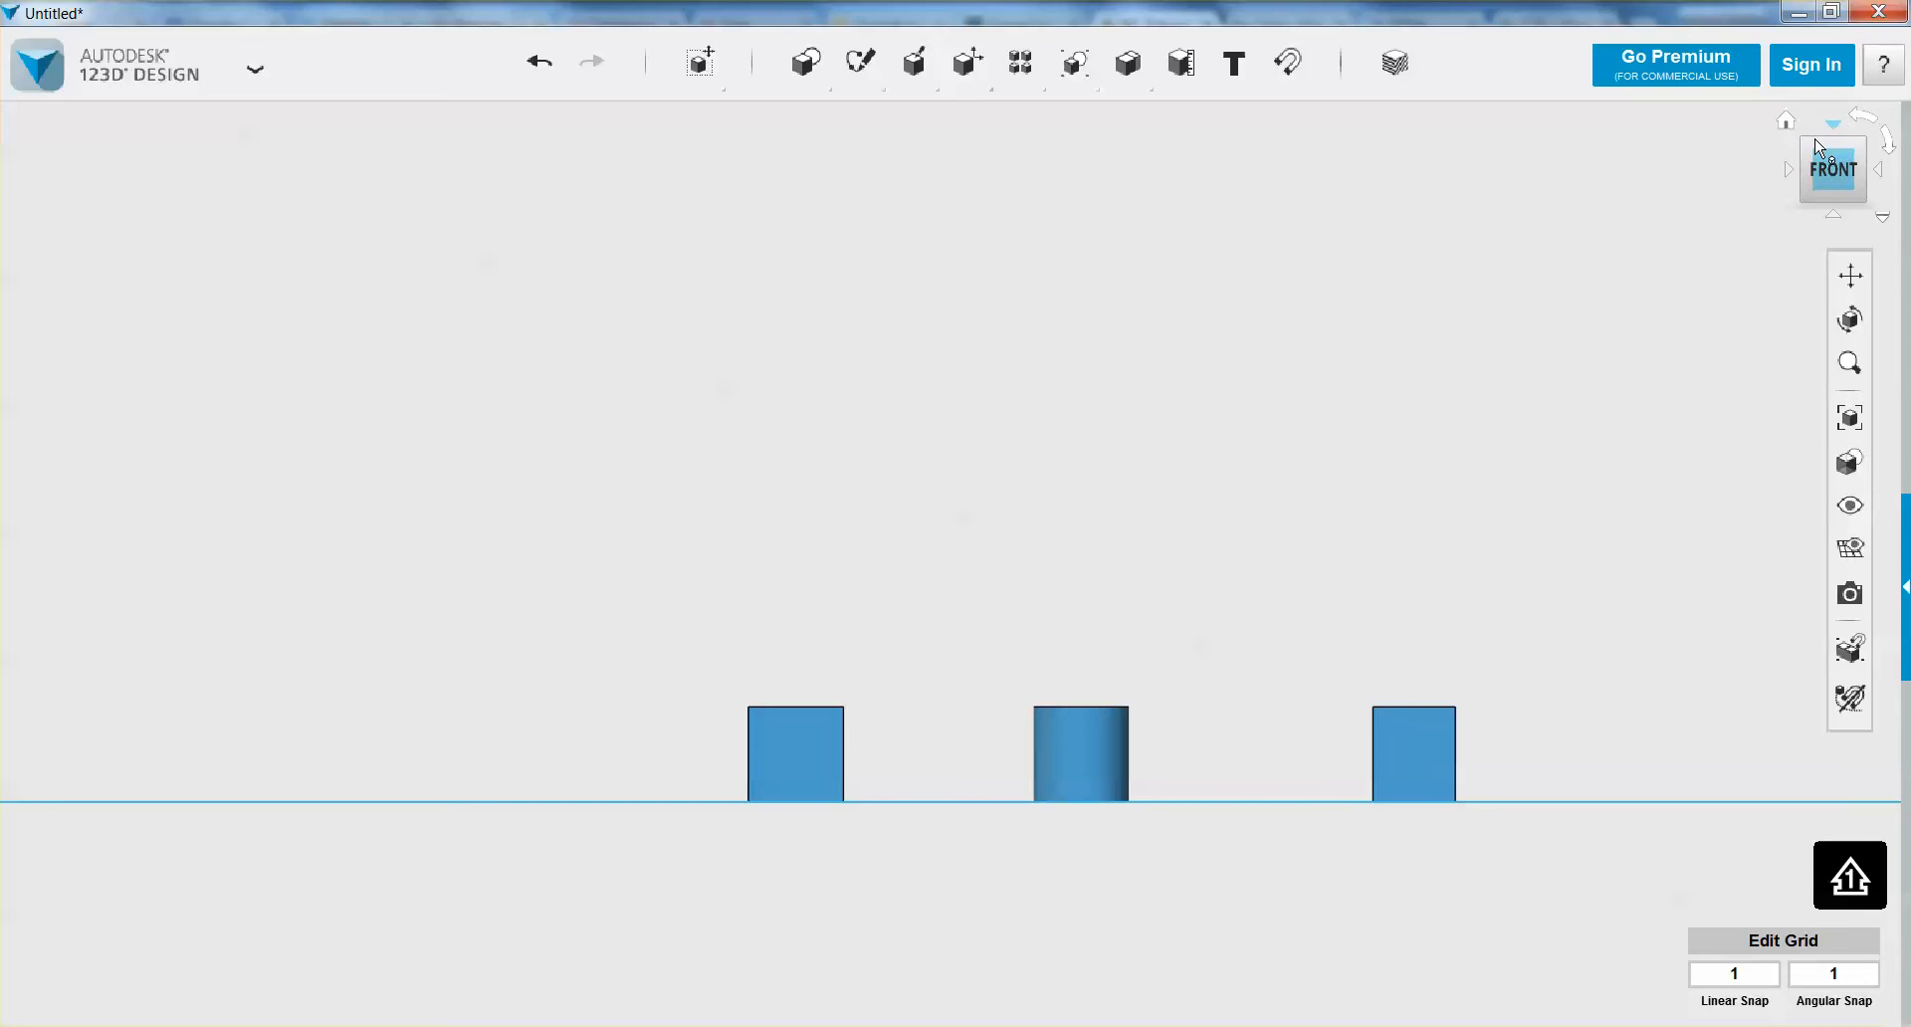
{"action": "left_click", "coordinate": [1810, 149]}
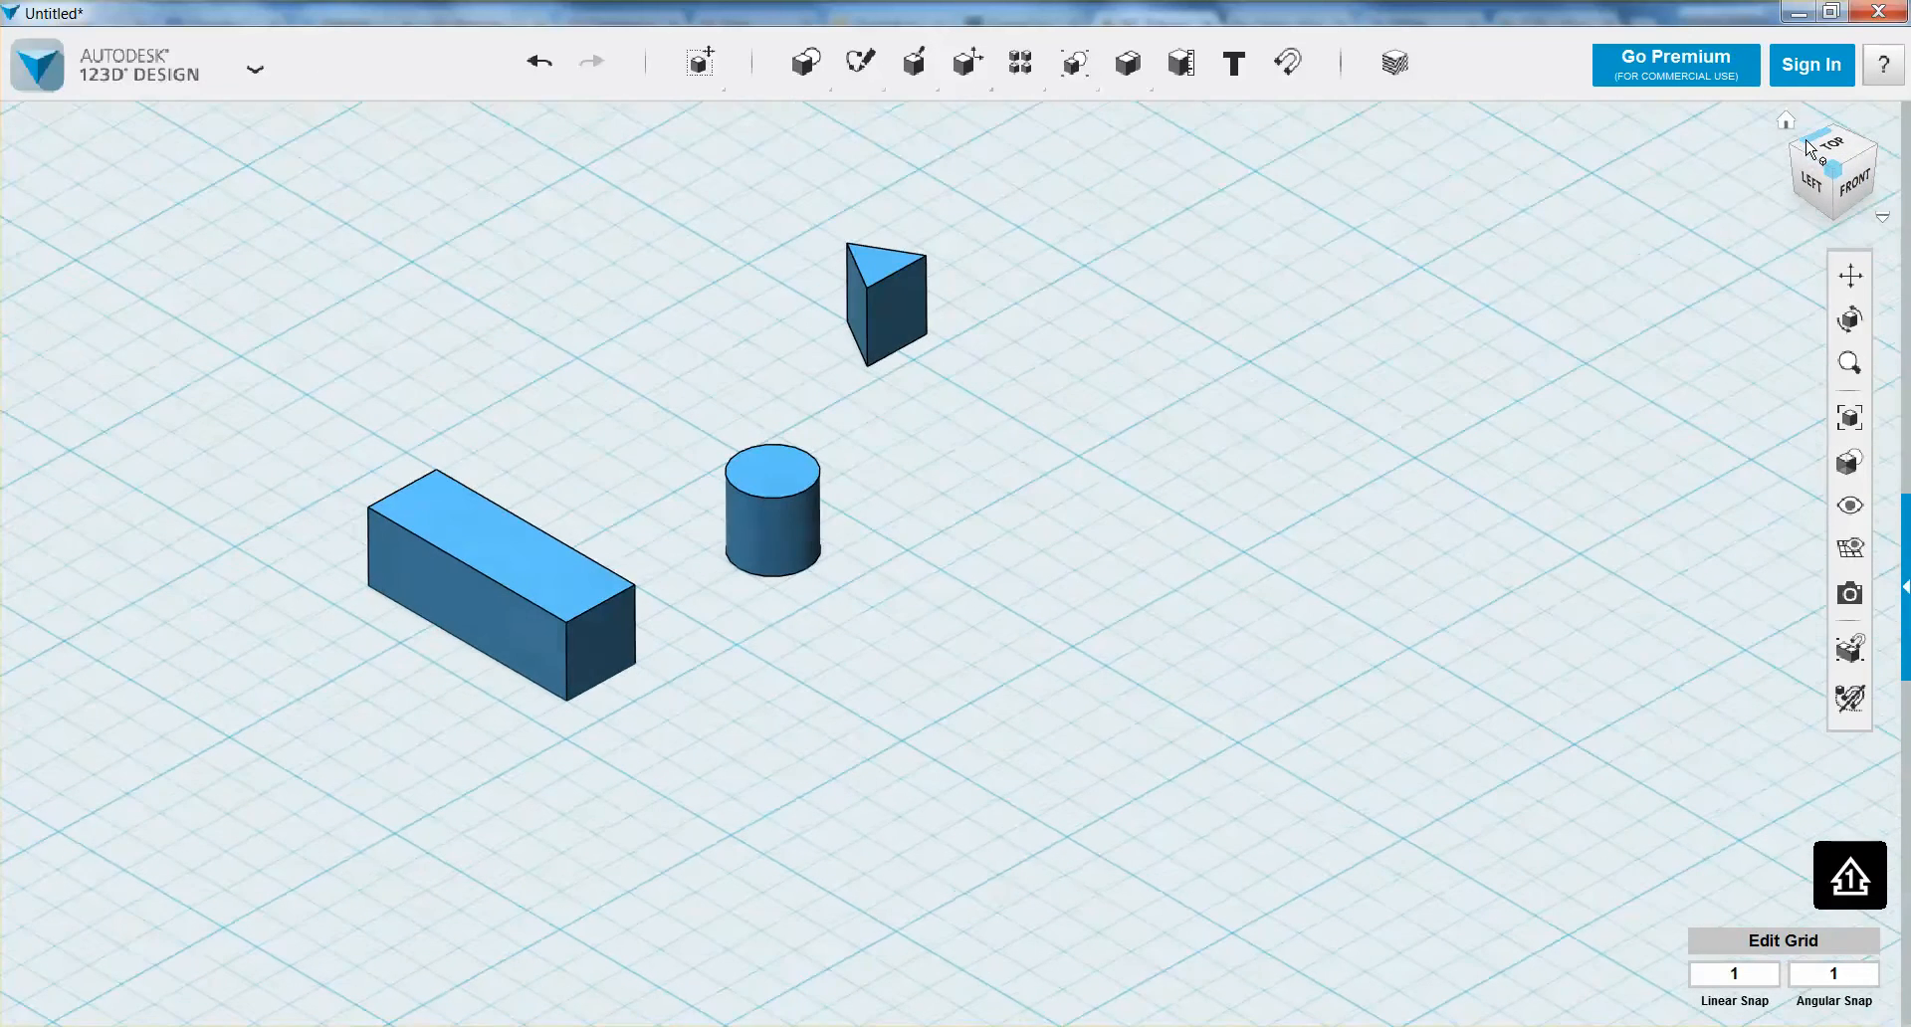
{"action": "left_click", "coordinate": [1837, 197]}
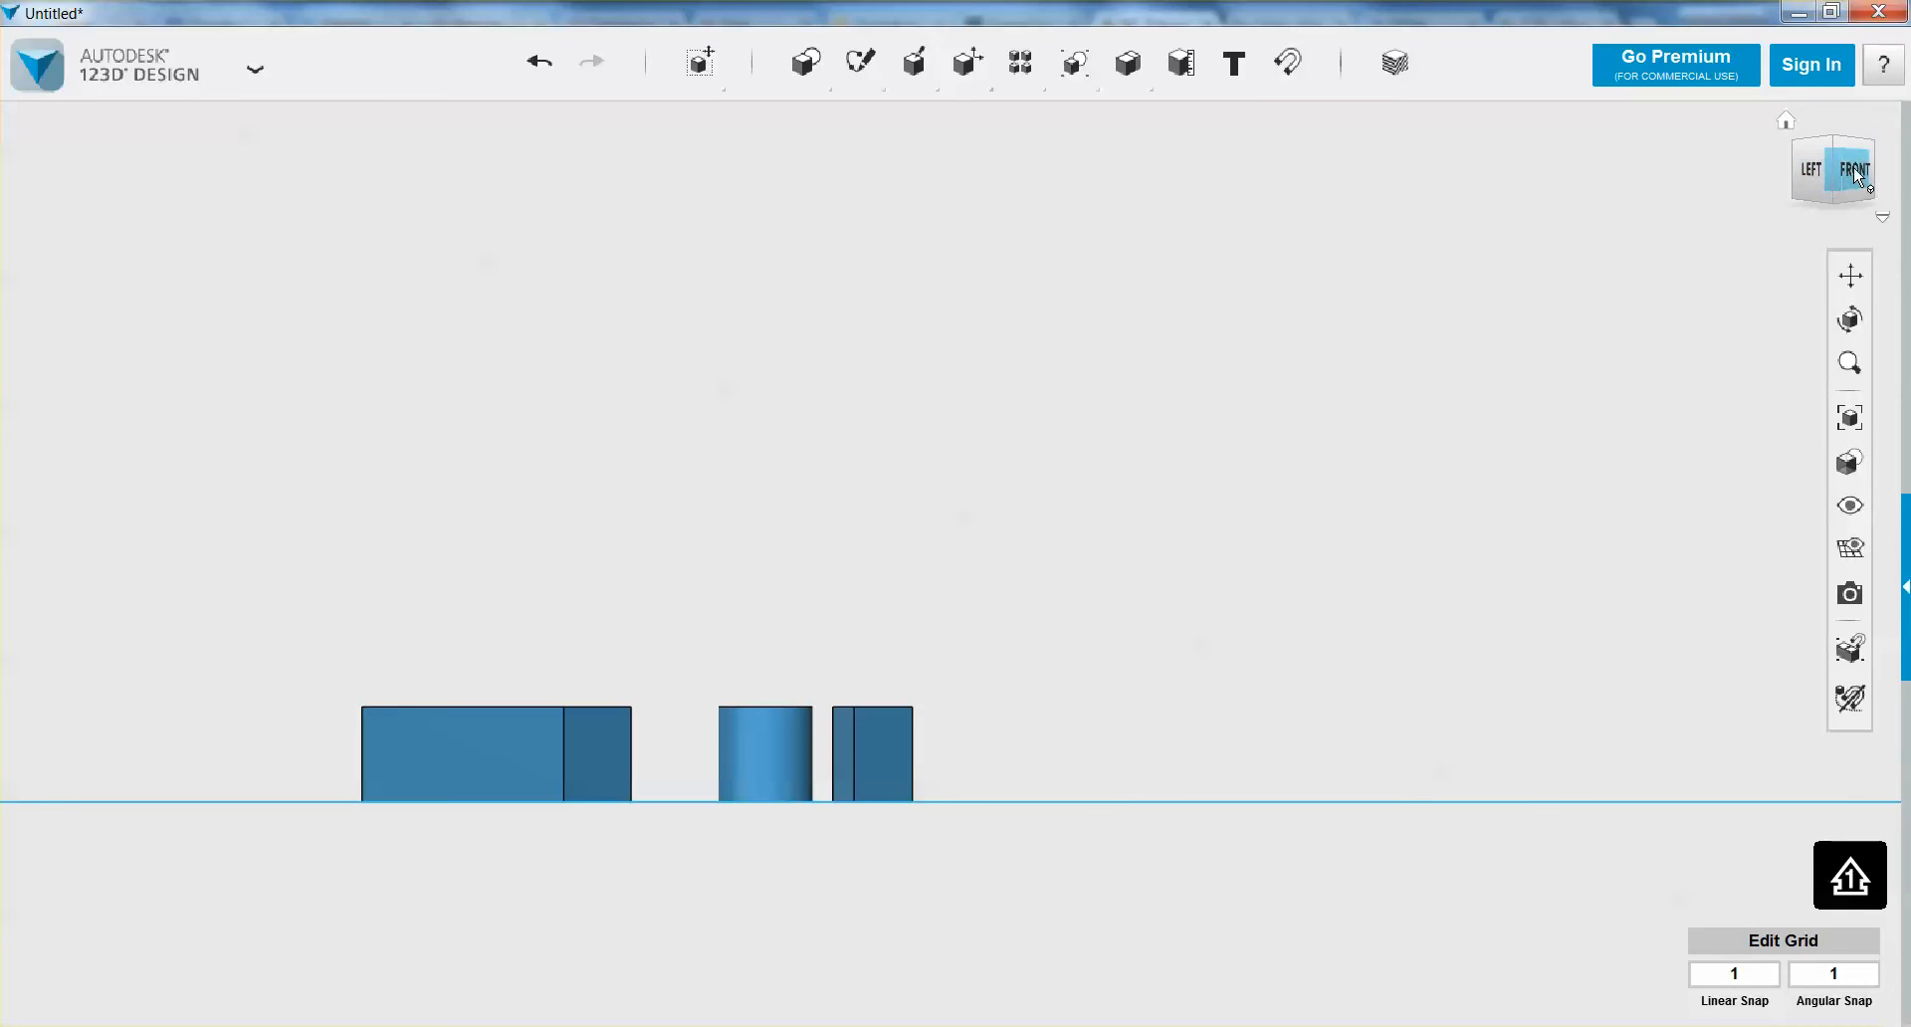
{"action": "left_click", "coordinate": [1787, 123]}
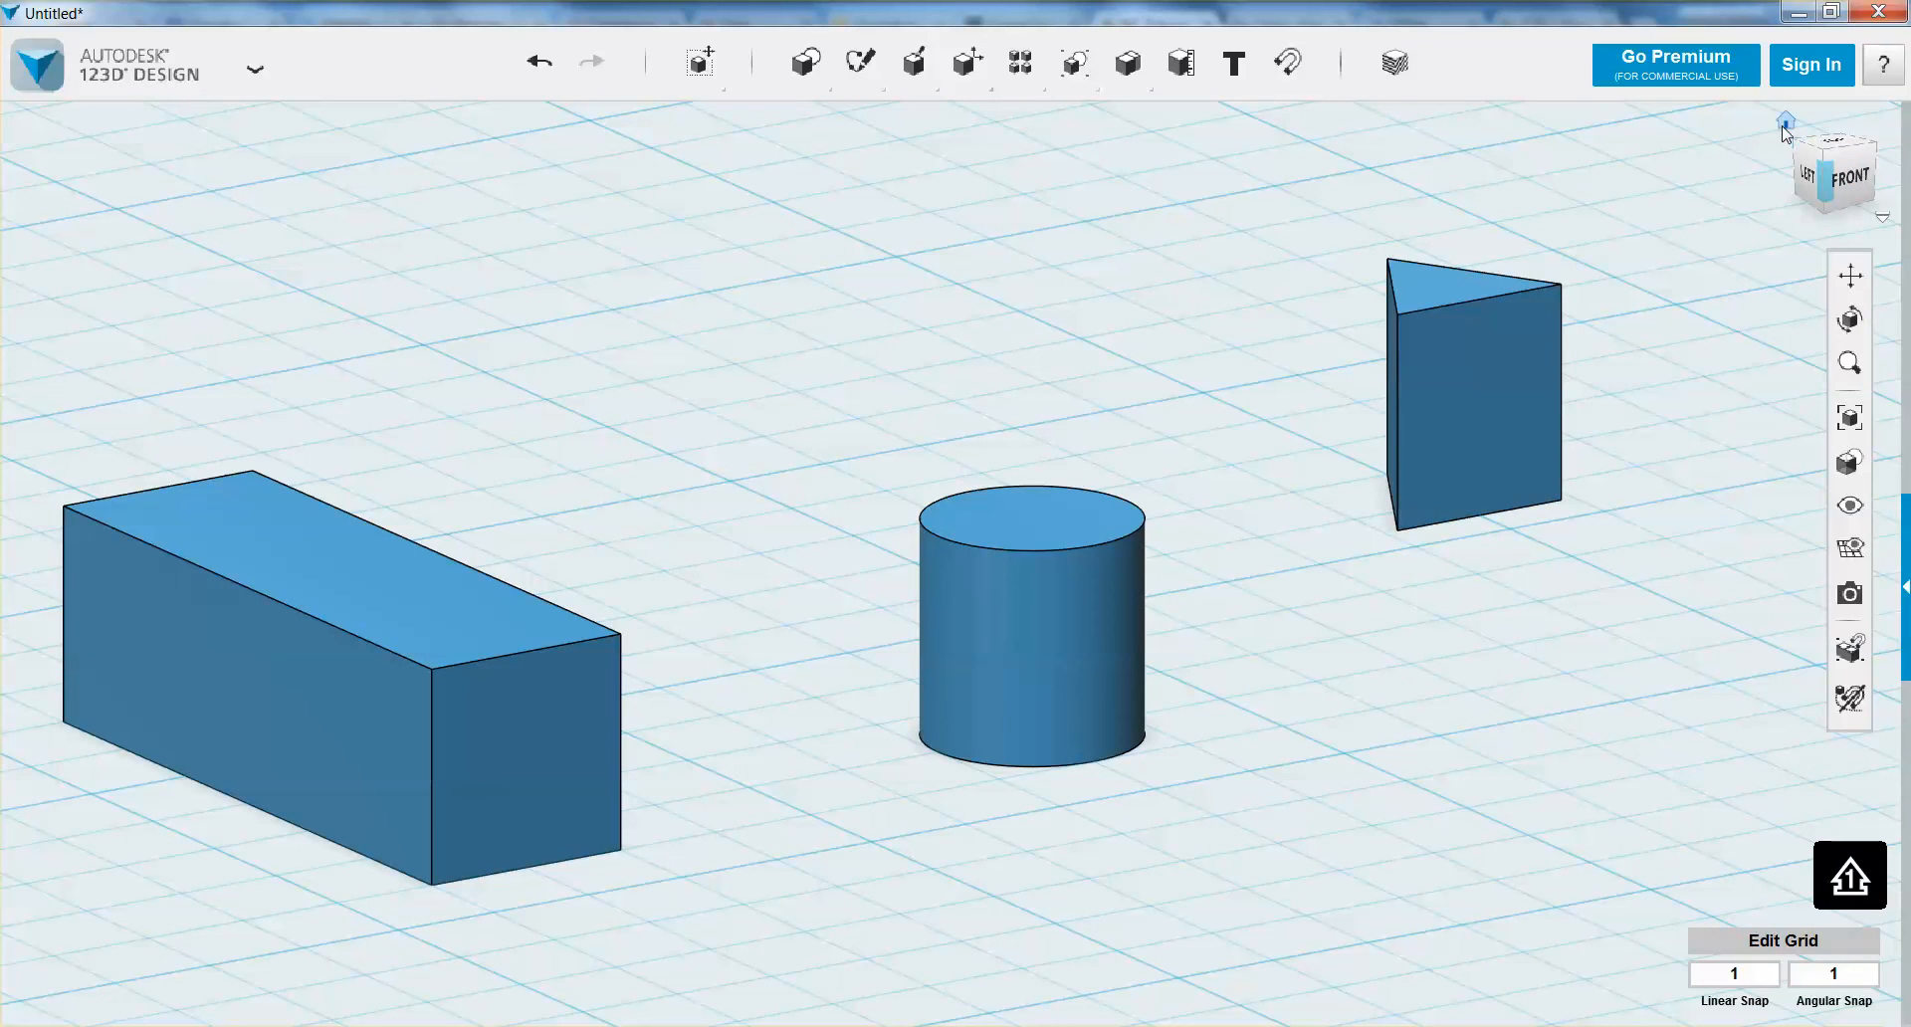
Look at the solids in perspective projection and return to orthographic projection
{"action": "left_click", "coordinate": [1885, 219]}
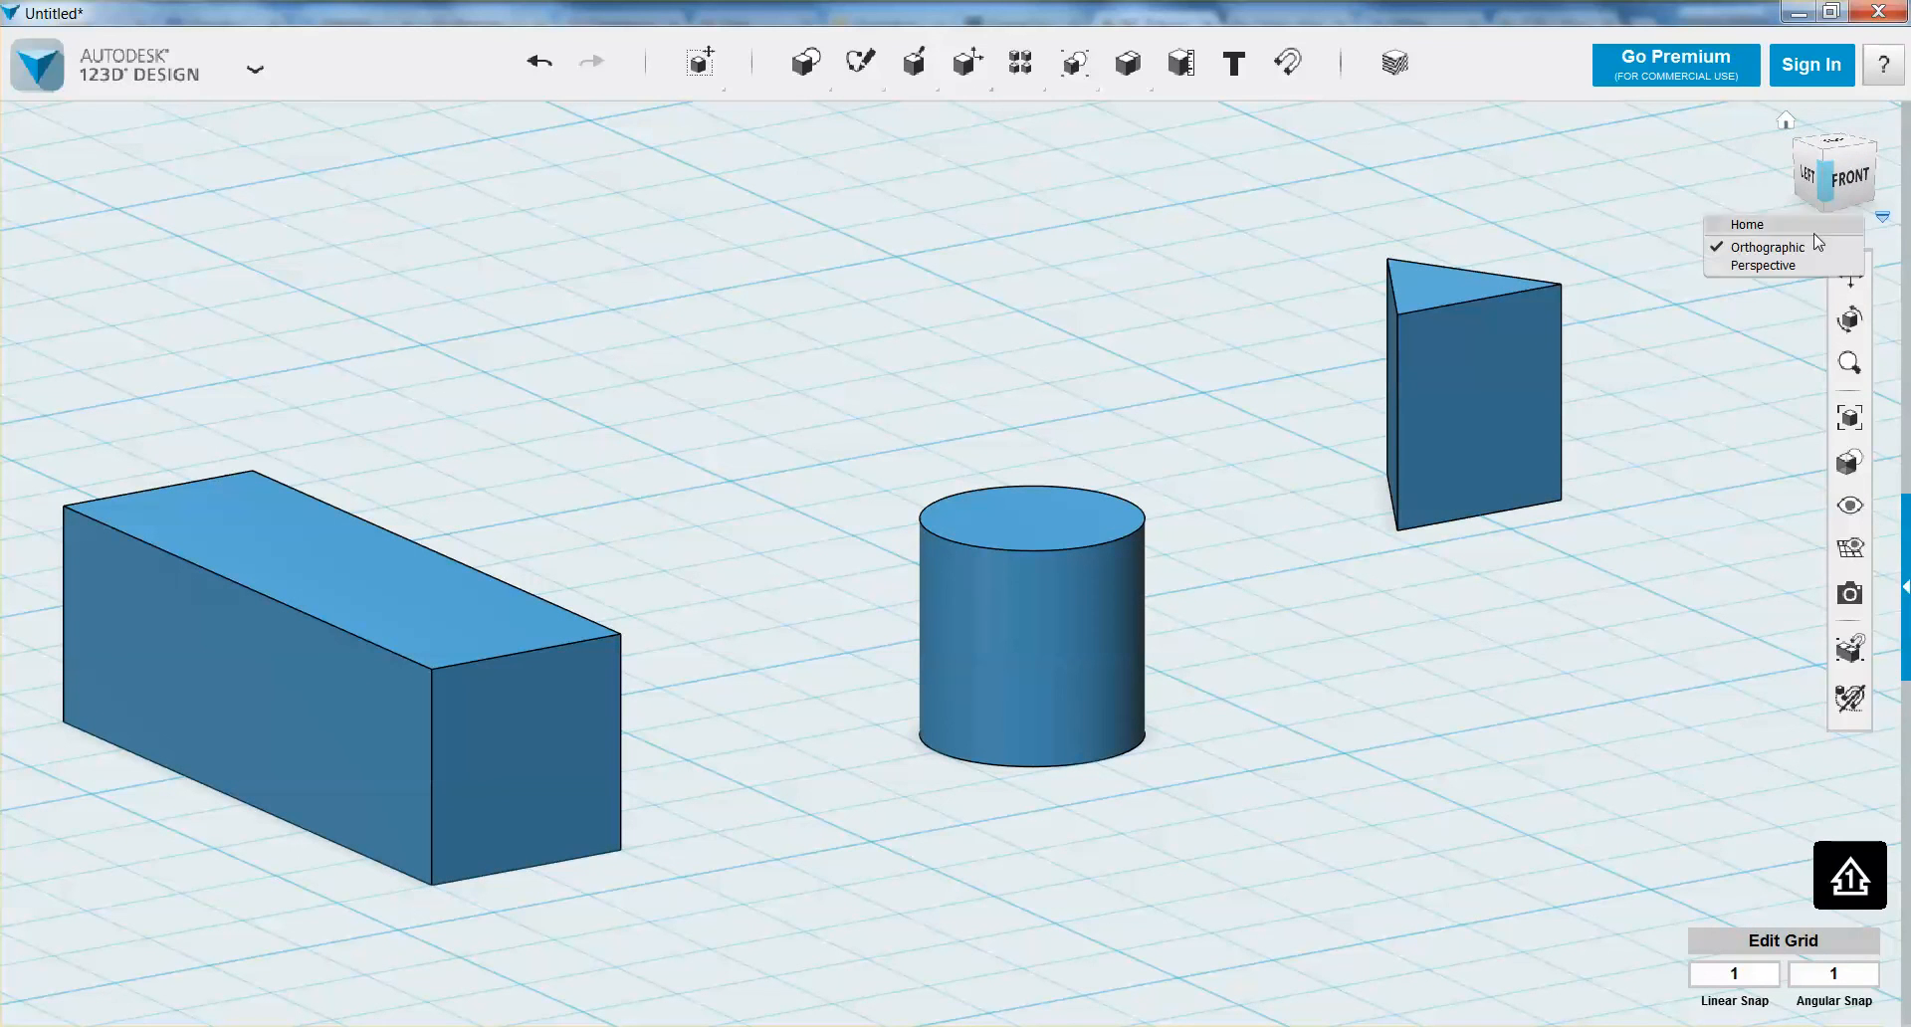
{"action": "left_click", "coordinate": [1749, 266]}
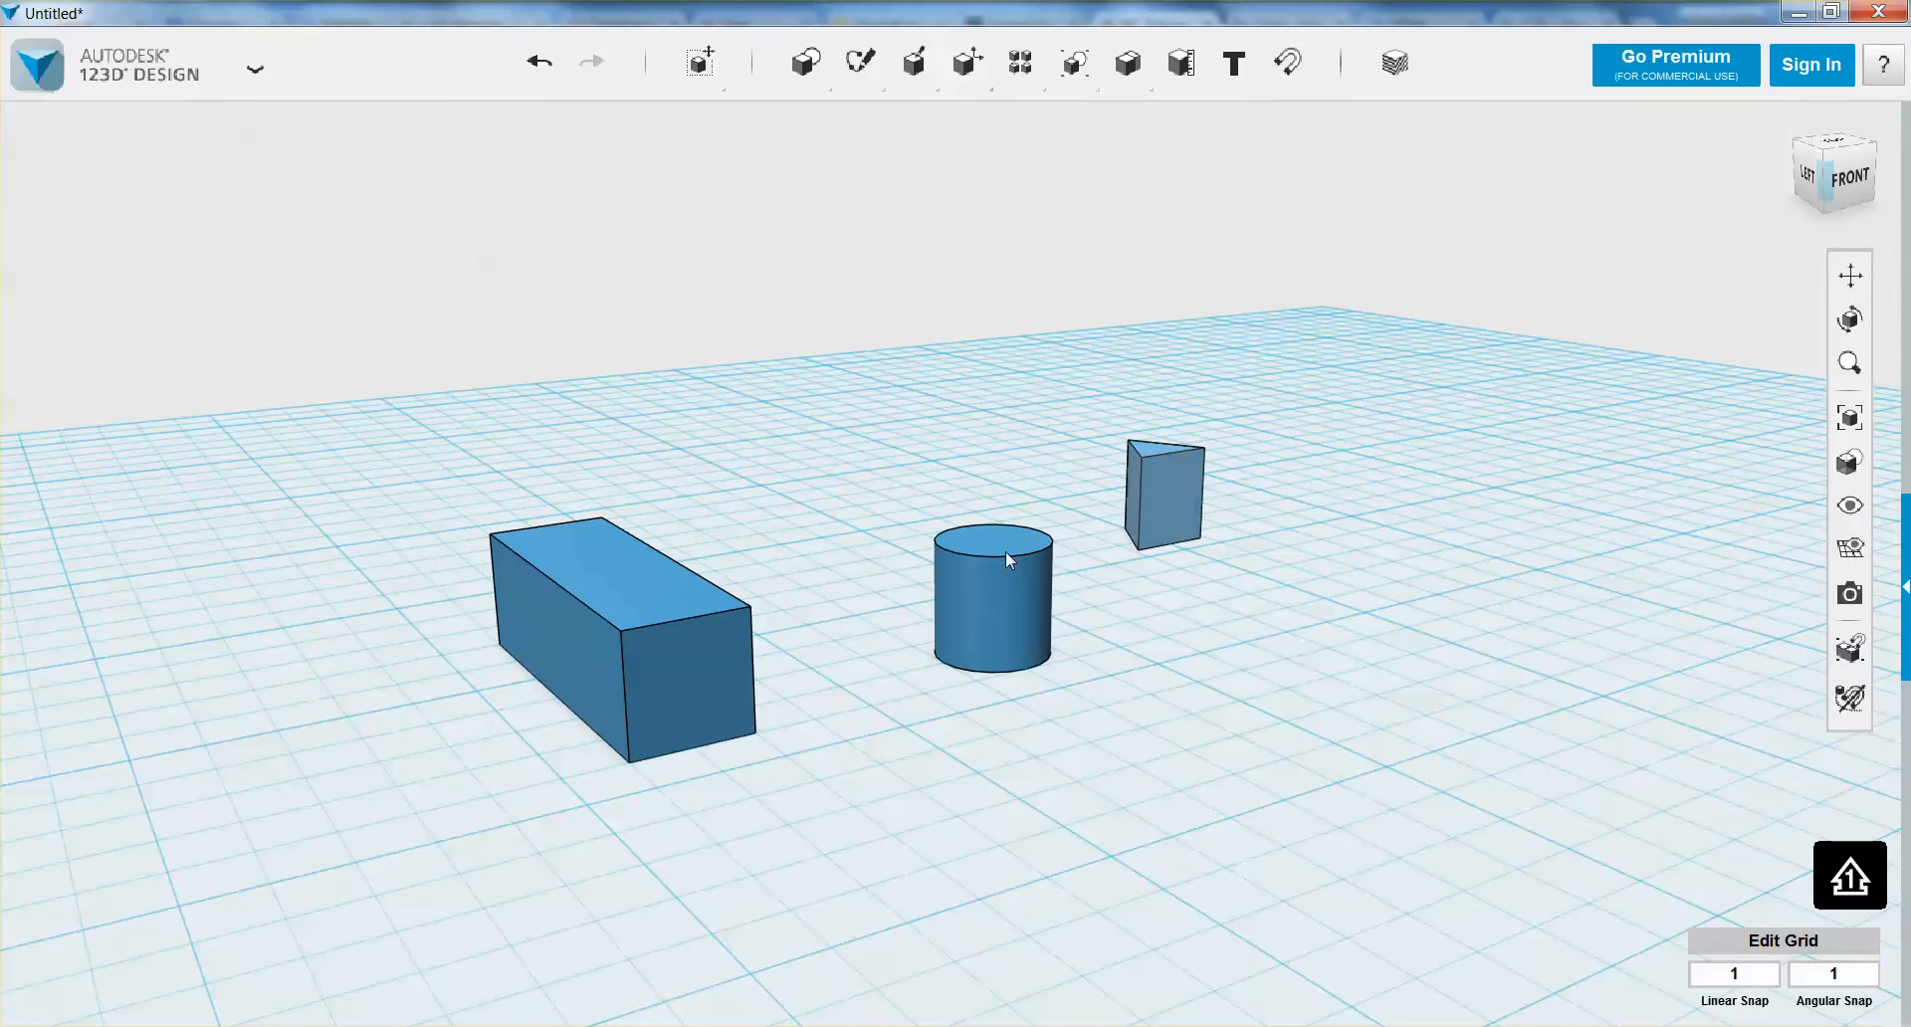
{"action": "left_click", "coordinate": [1882, 221]}
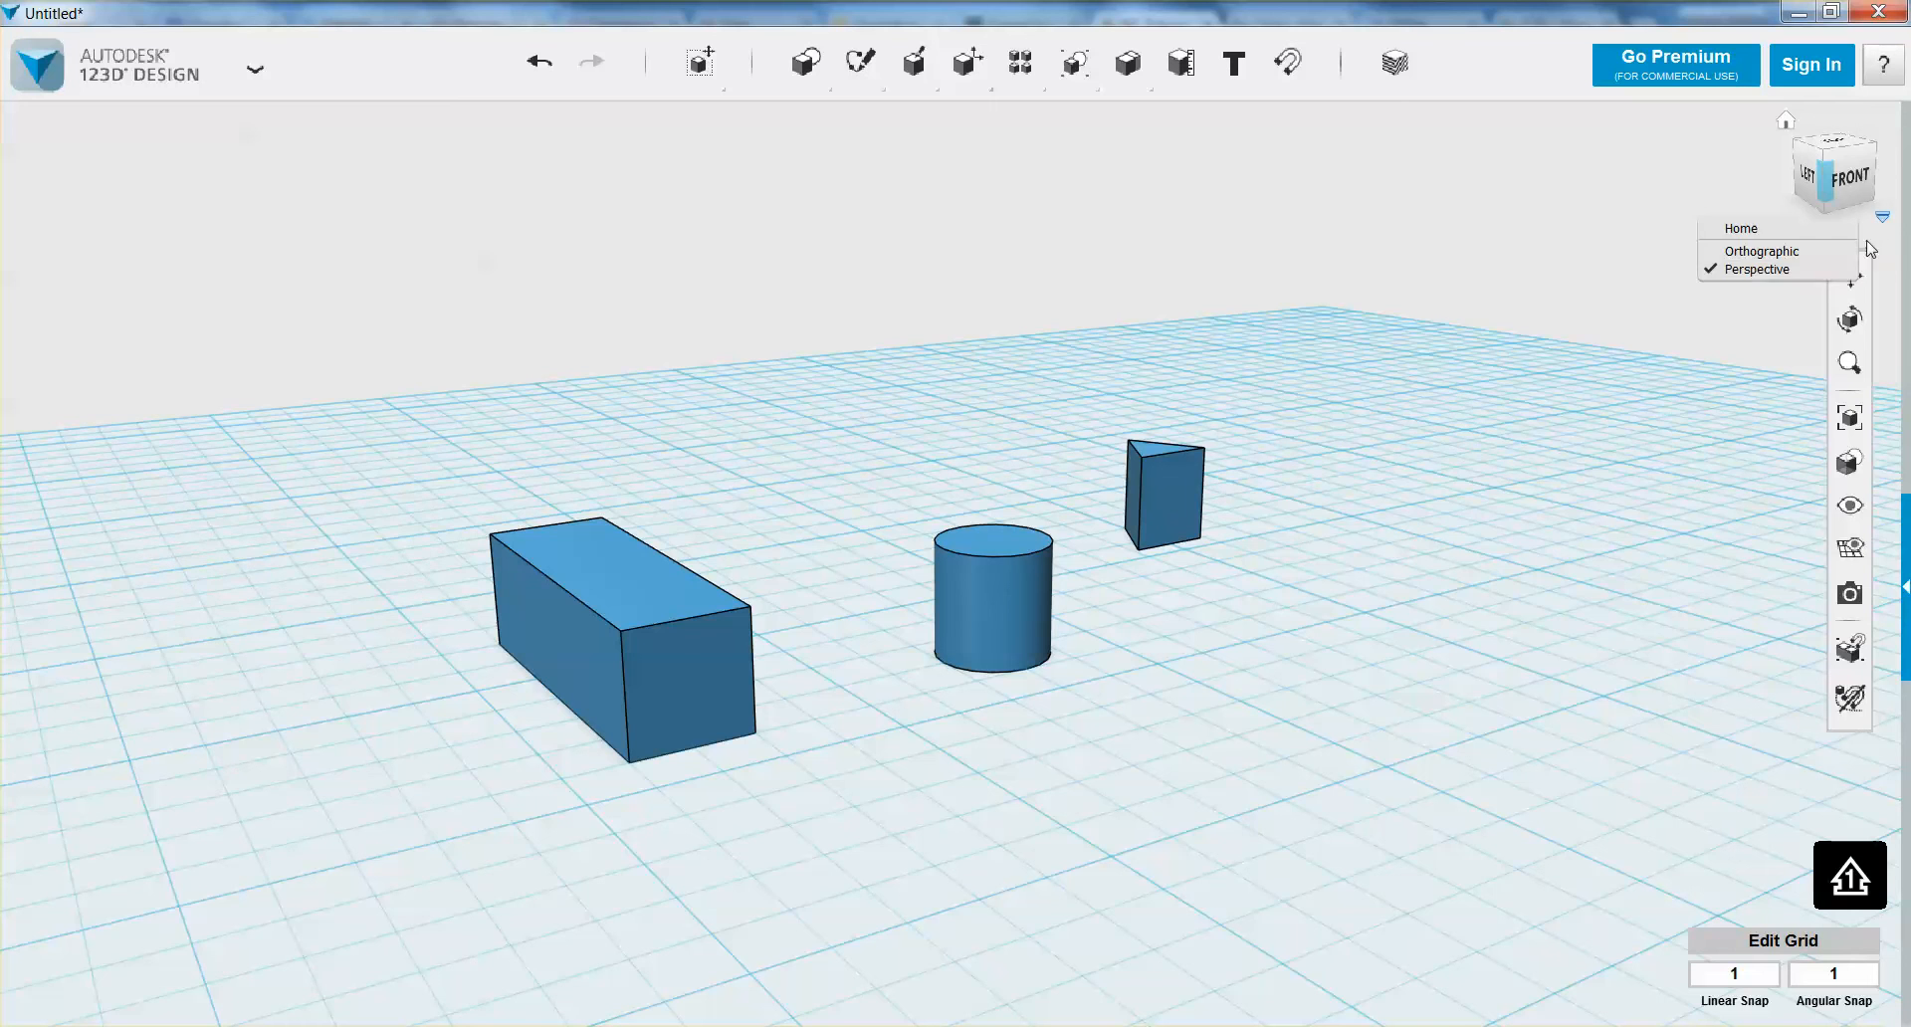
{"action": "left_click", "coordinate": [1749, 247]}
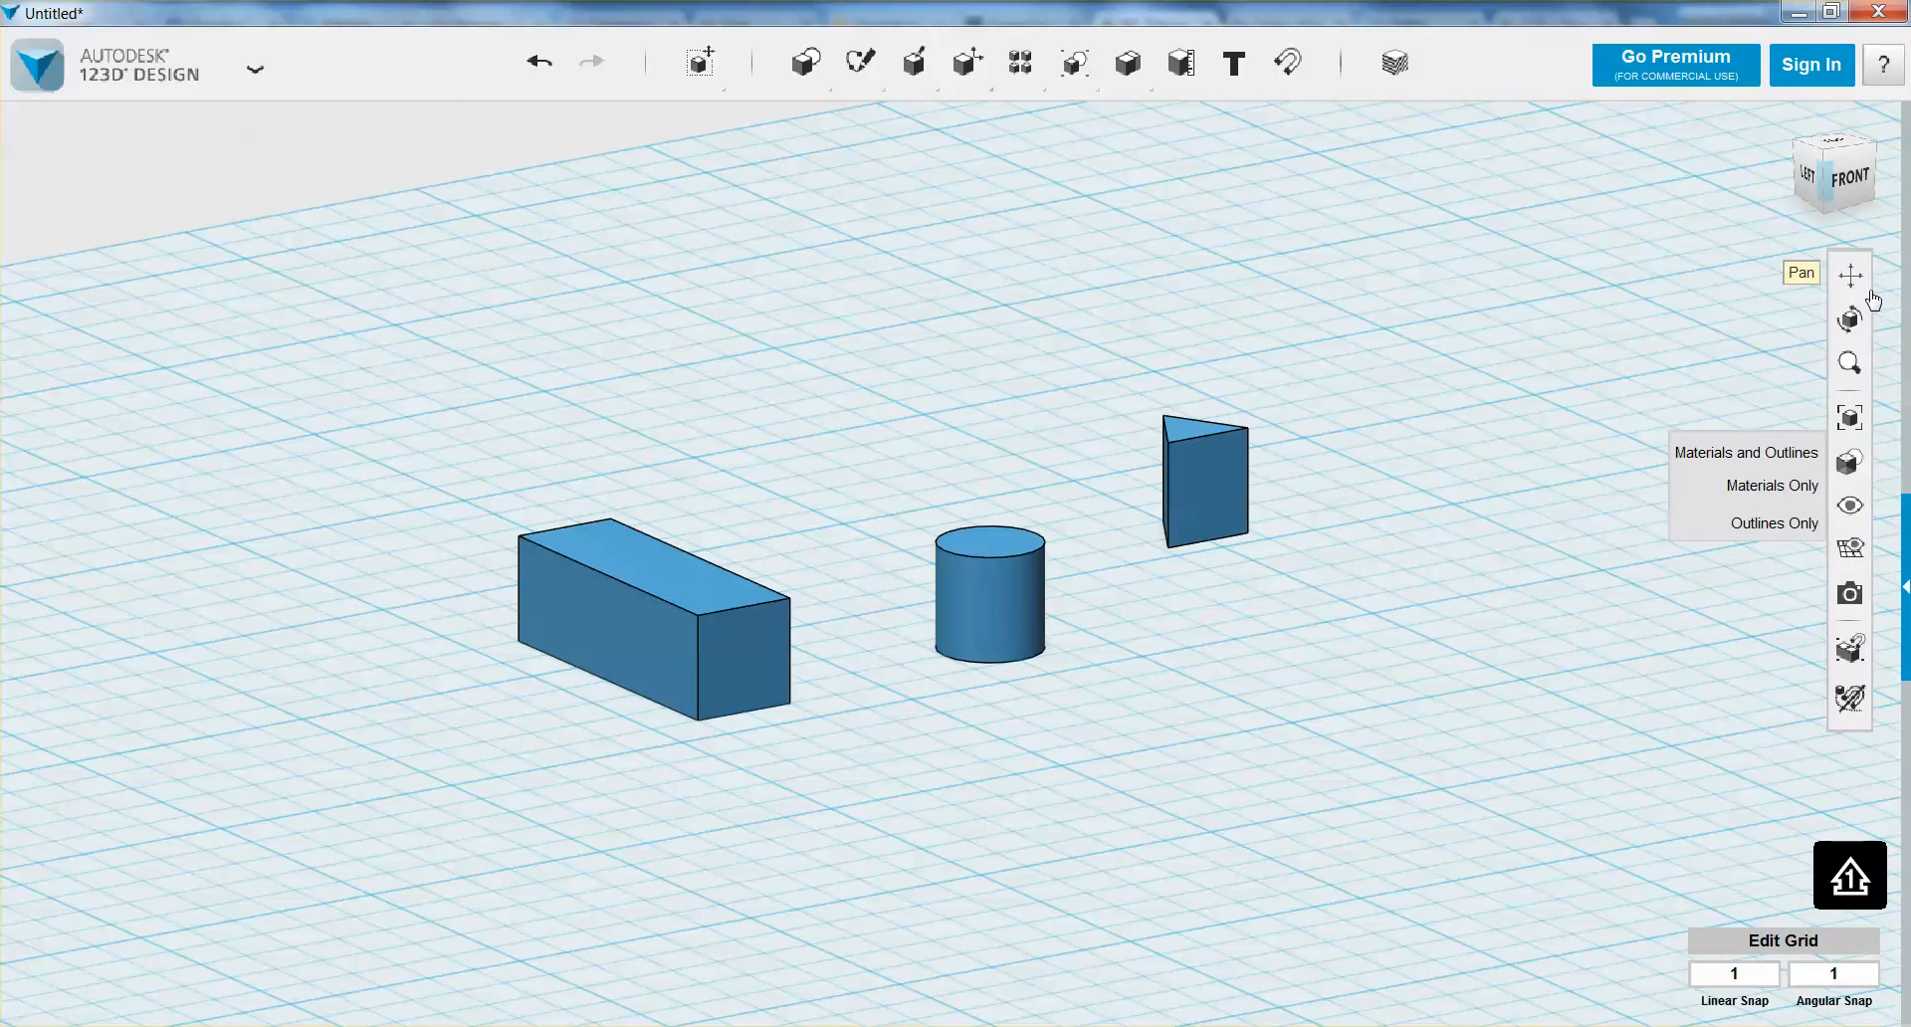
Pan the scene and orbit it freely, rolled and about single axes, ending in the home view
{"action": "left_click", "coordinate": [1853, 276]}
{"action": "left_click_drag", "start_coordinate": [1125, 439], "coordinate": [1070, 458]}
{"action": "left_click", "coordinate": [1849, 319]}
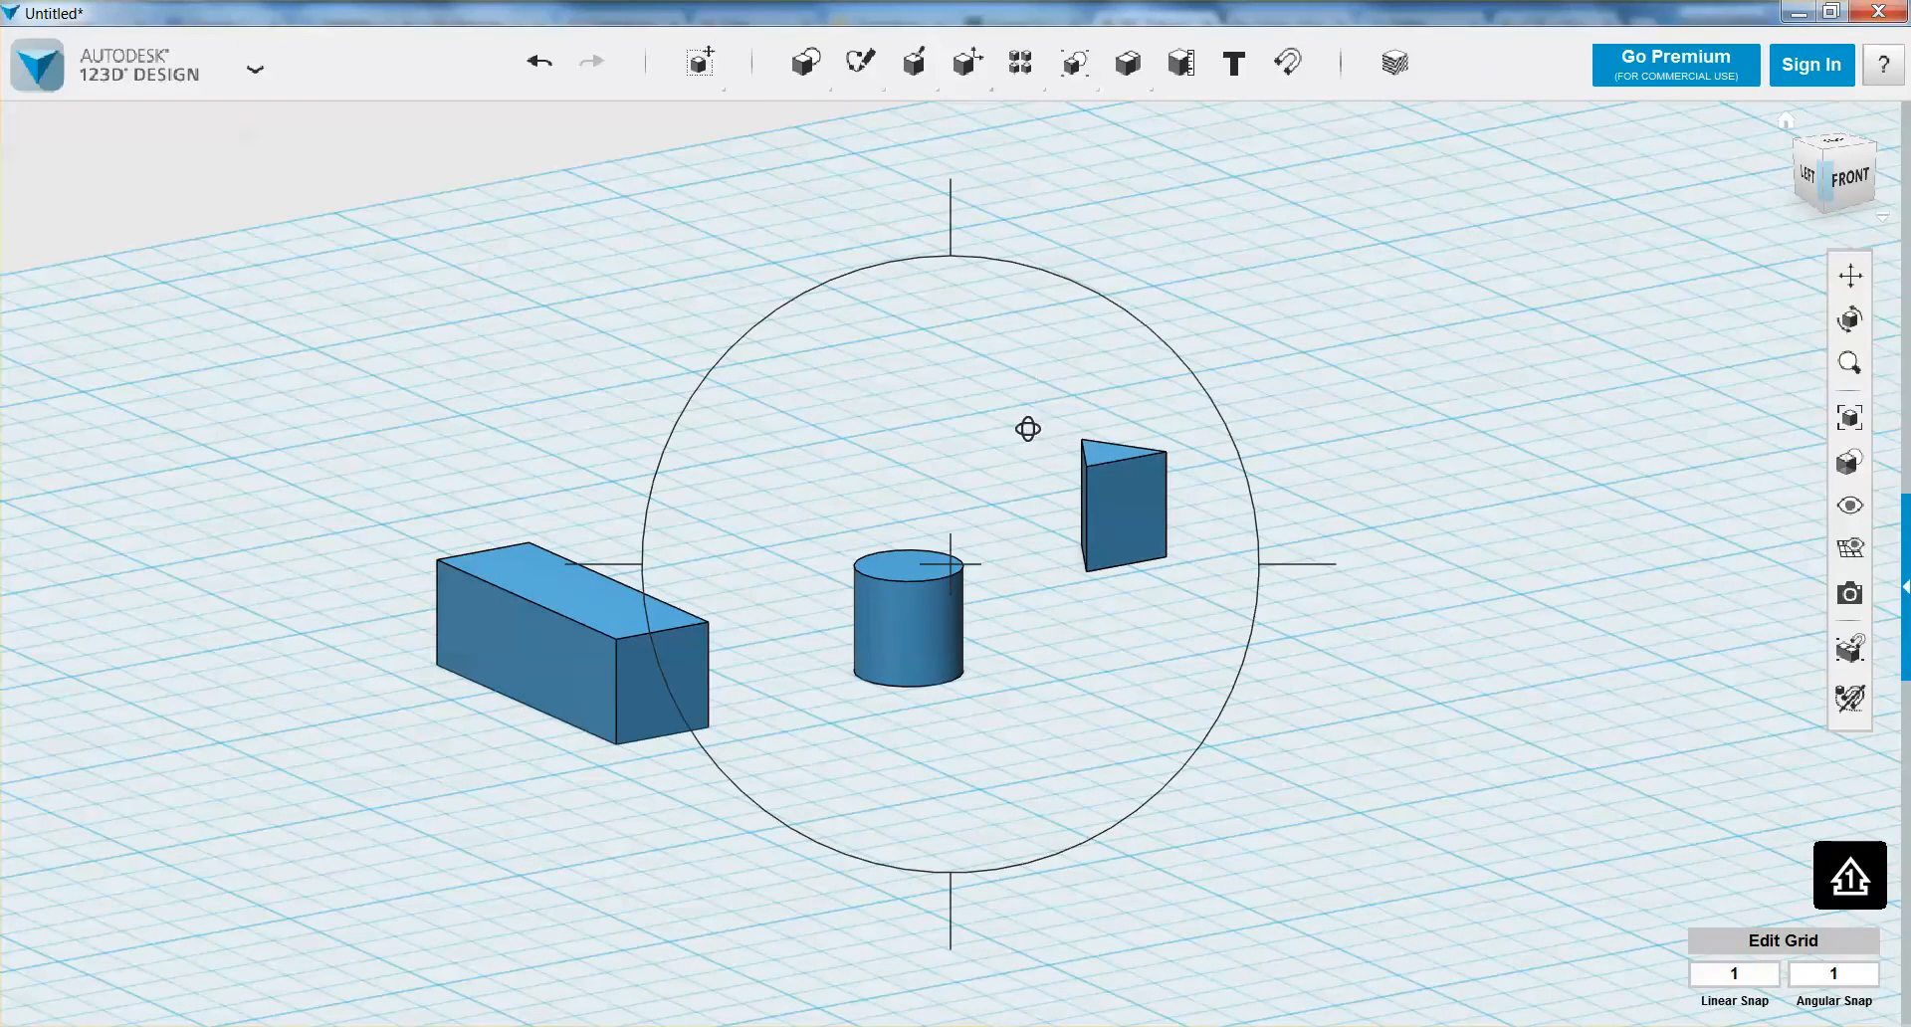
{"action": "mouse_move", "coordinate": [1108, 388]}
{"action": "left_mouse_down"}
{"action": "mouse_move", "coordinate": [1054, 457]}
{"action": "mouse_move", "coordinate": [918, 397]}
{"action": "mouse_move", "coordinate": [1024, 307]}
{"action": "mouse_move", "coordinate": [1113, 362]}
{"action": "mouse_move", "coordinate": [1071, 409]}
{"action": "mouse_move", "coordinate": [1142, 405]}
{"action": "left_mouse_up"}
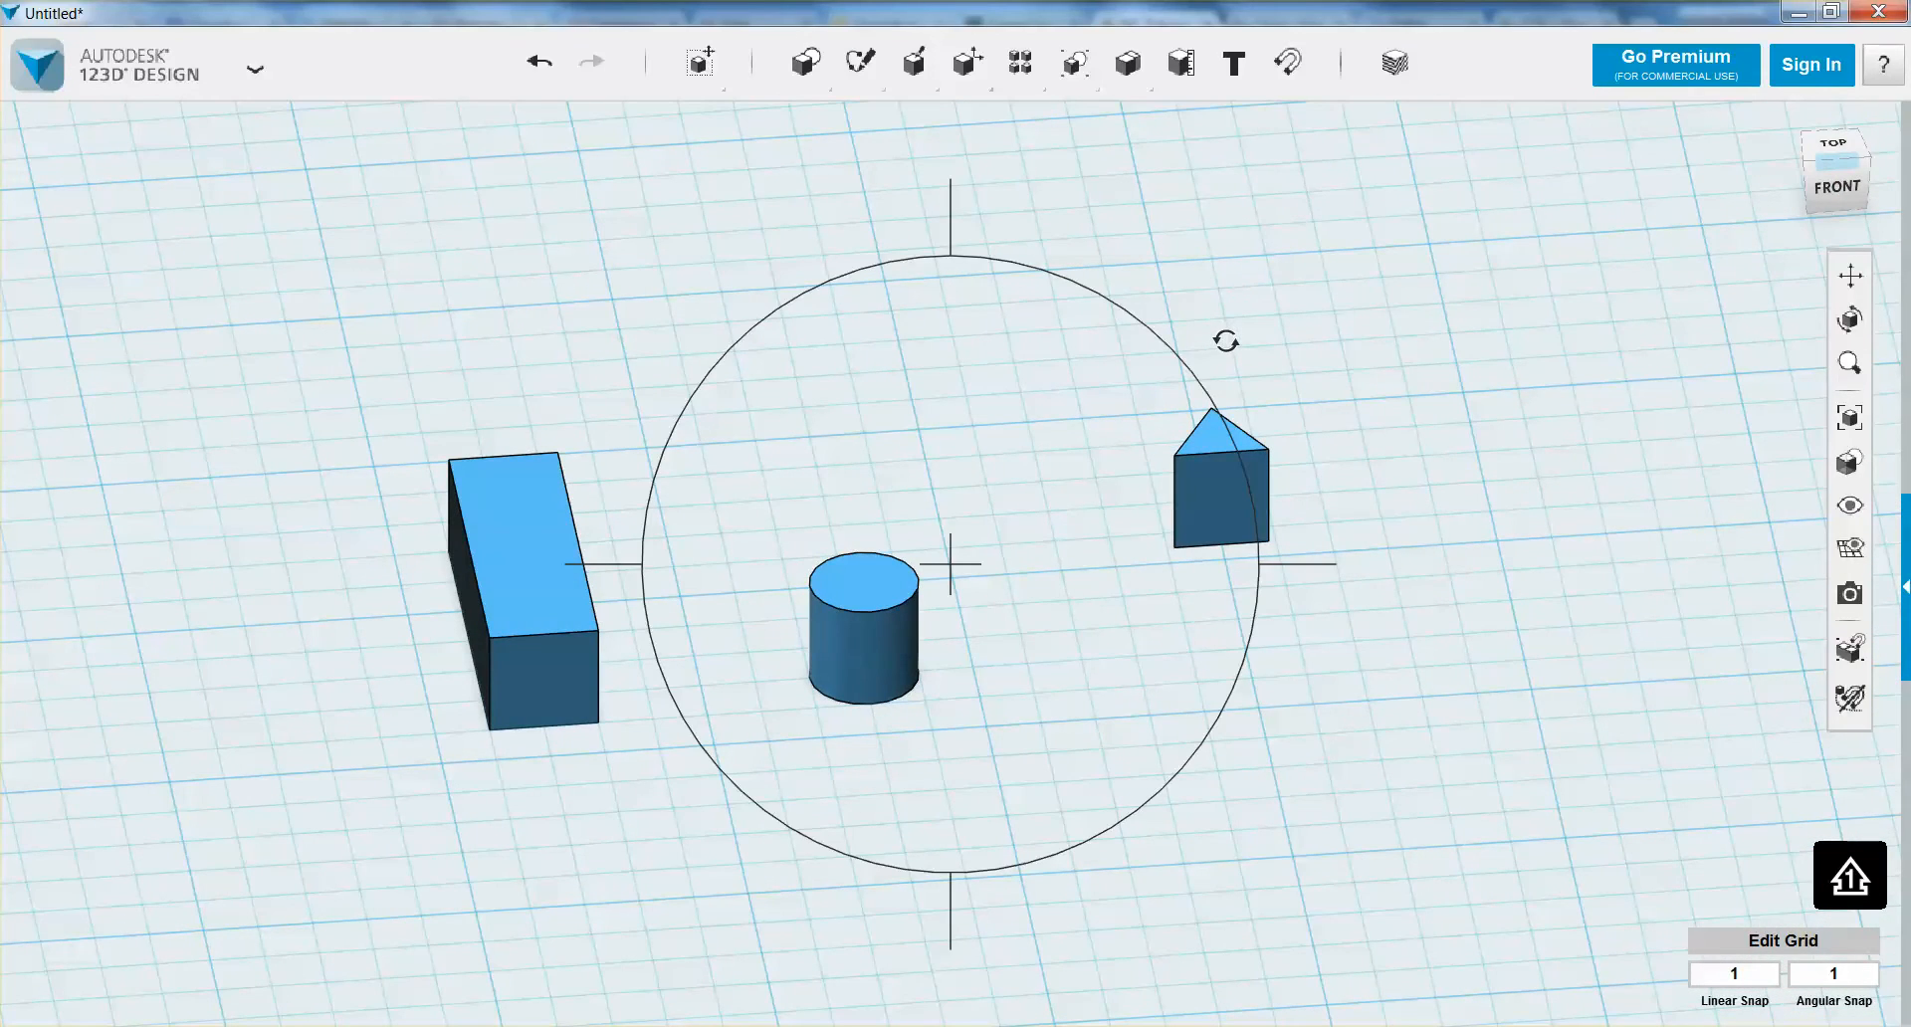
{"action": "left_click_drag", "start_coordinate": [1225, 340], "coordinate": [1169, 324]}
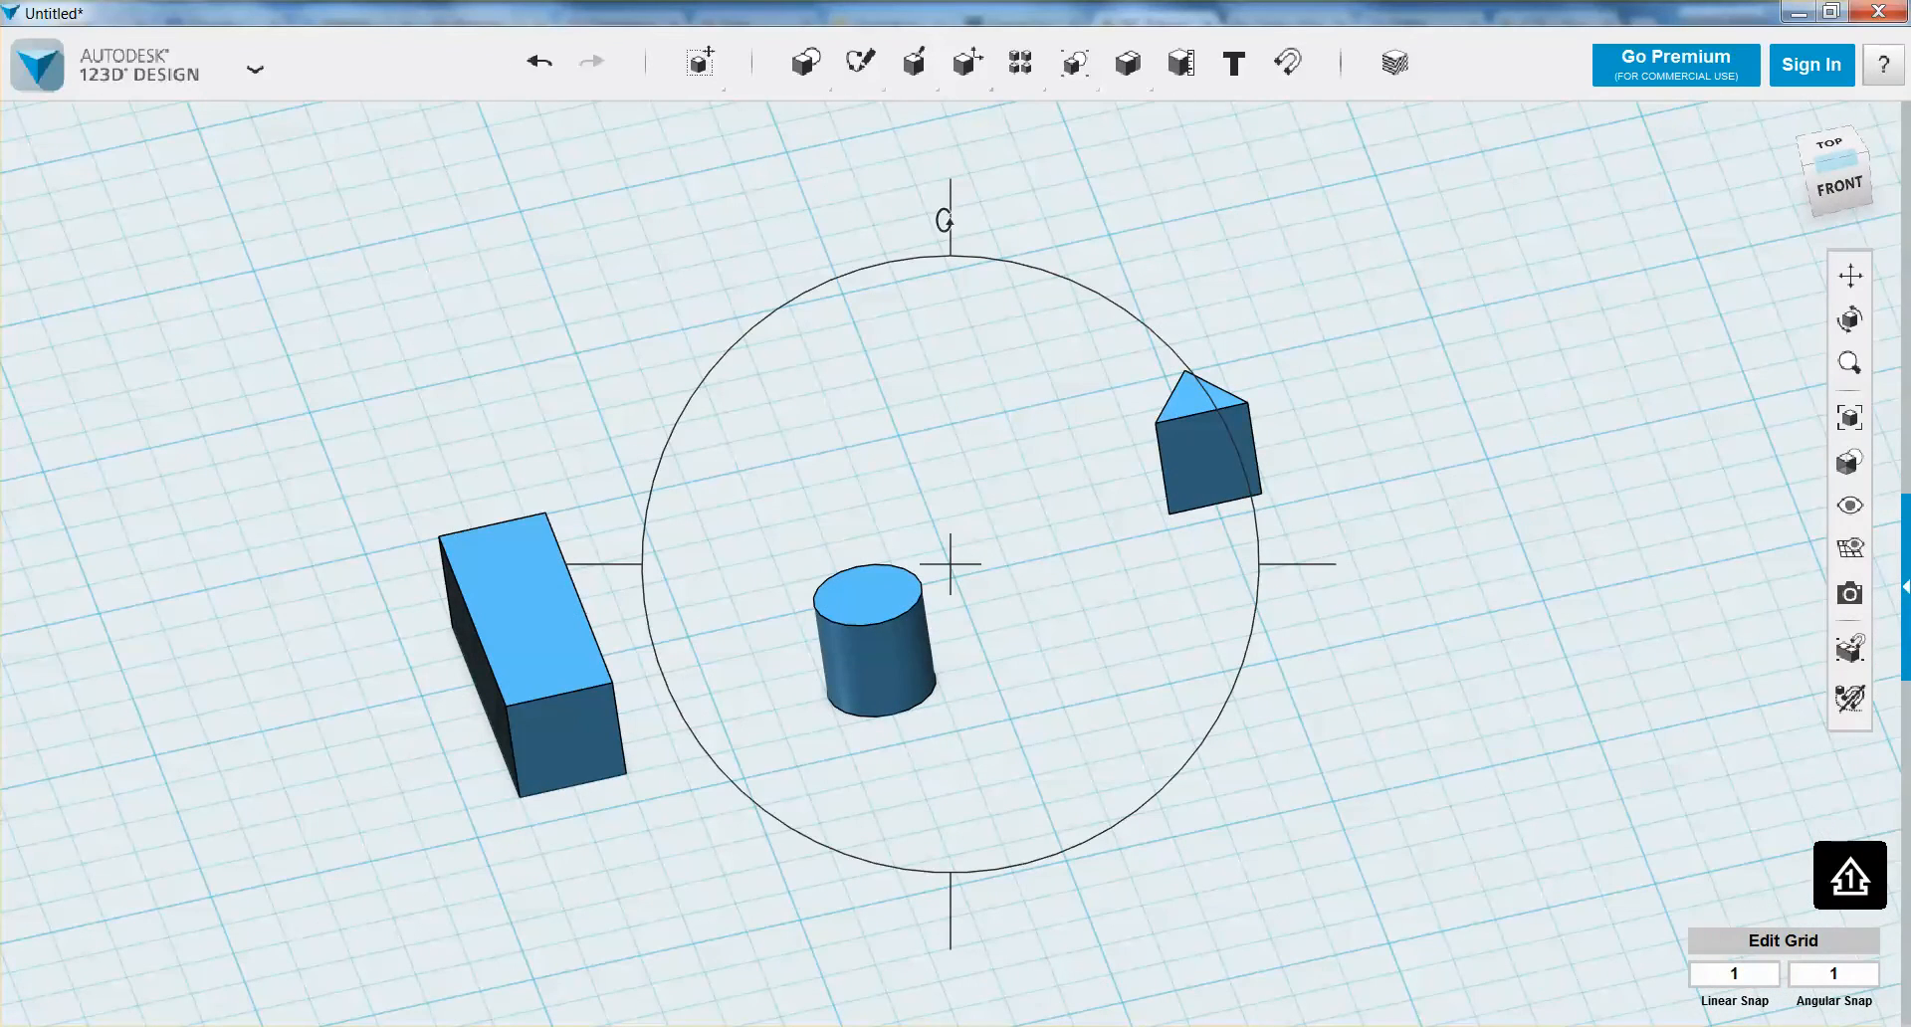
{"action": "left_click_drag", "start_coordinate": [956, 901], "coordinate": [1019, 946]}
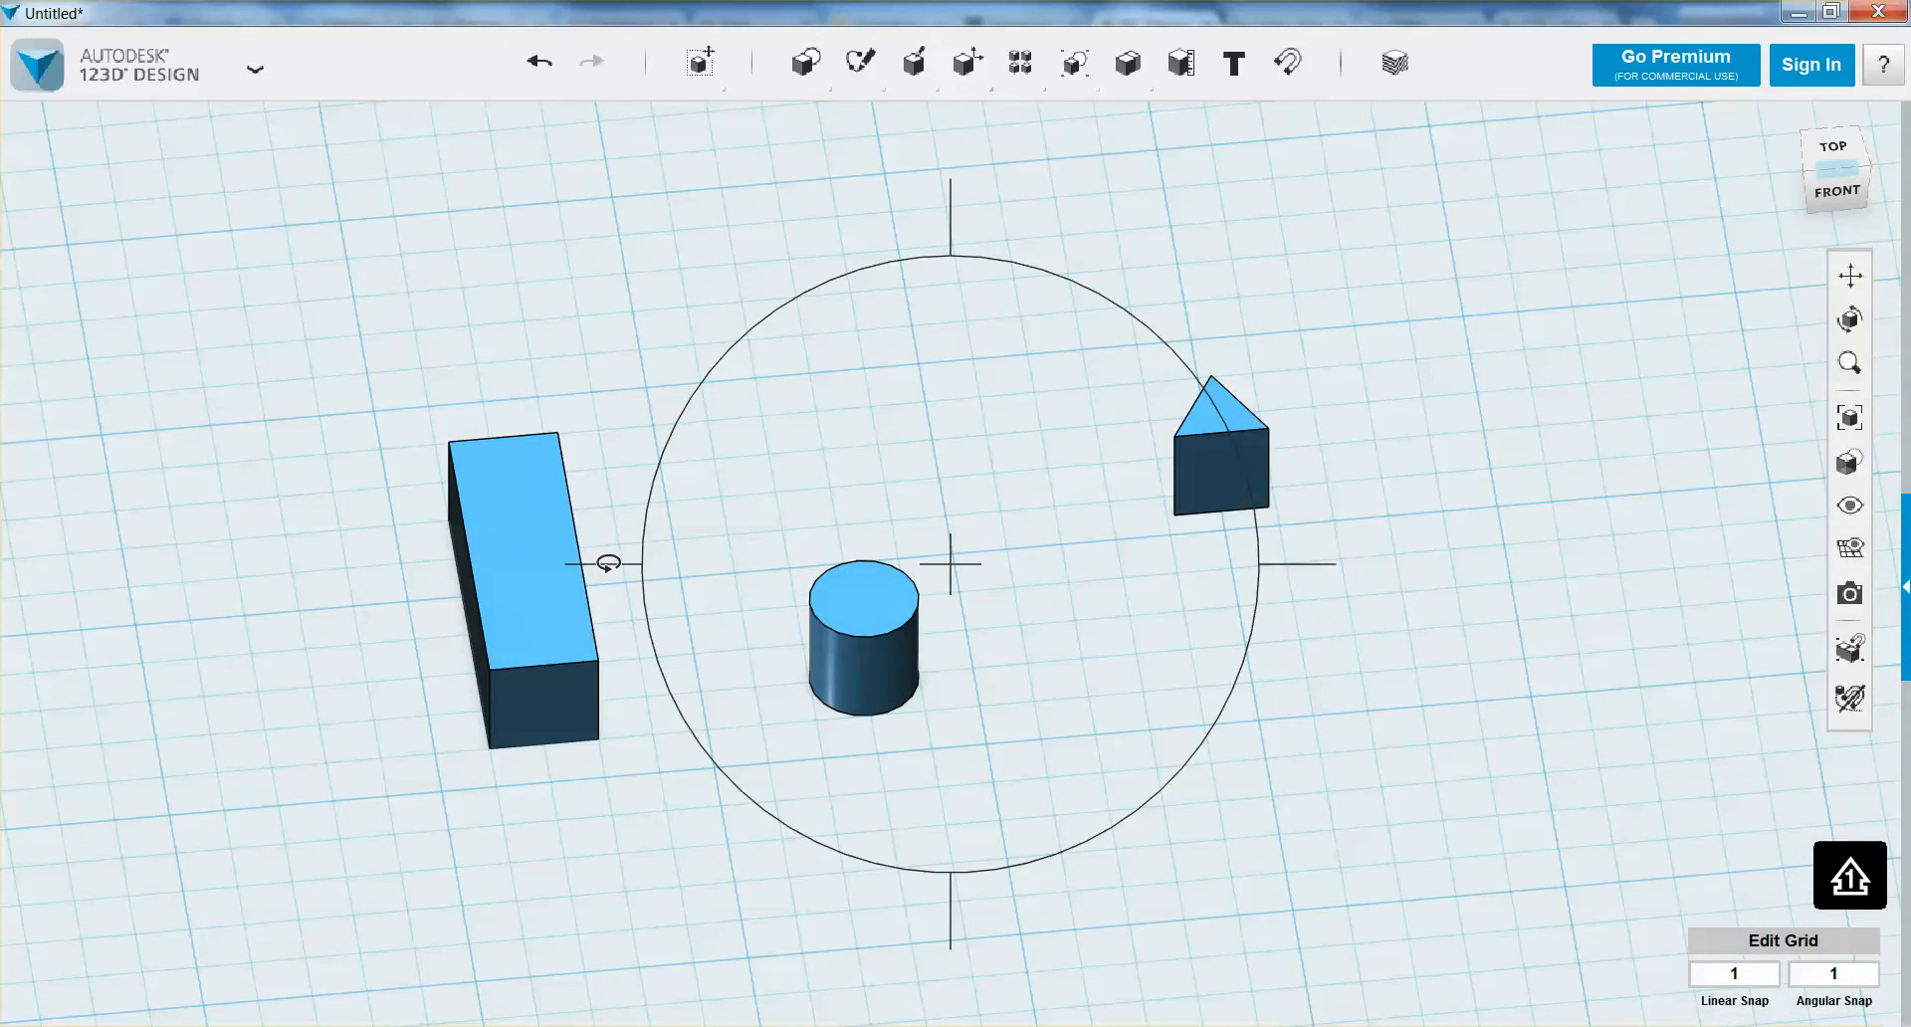
{"action": "mouse_move", "coordinate": [606, 558]}
{"action": "left_mouse_down"}
{"action": "mouse_move", "coordinate": [362, 529]}
{"action": "mouse_move", "coordinate": [750, 546]}
{"action": "mouse_move", "coordinate": [631, 563]}
{"action": "left_mouse_up"}
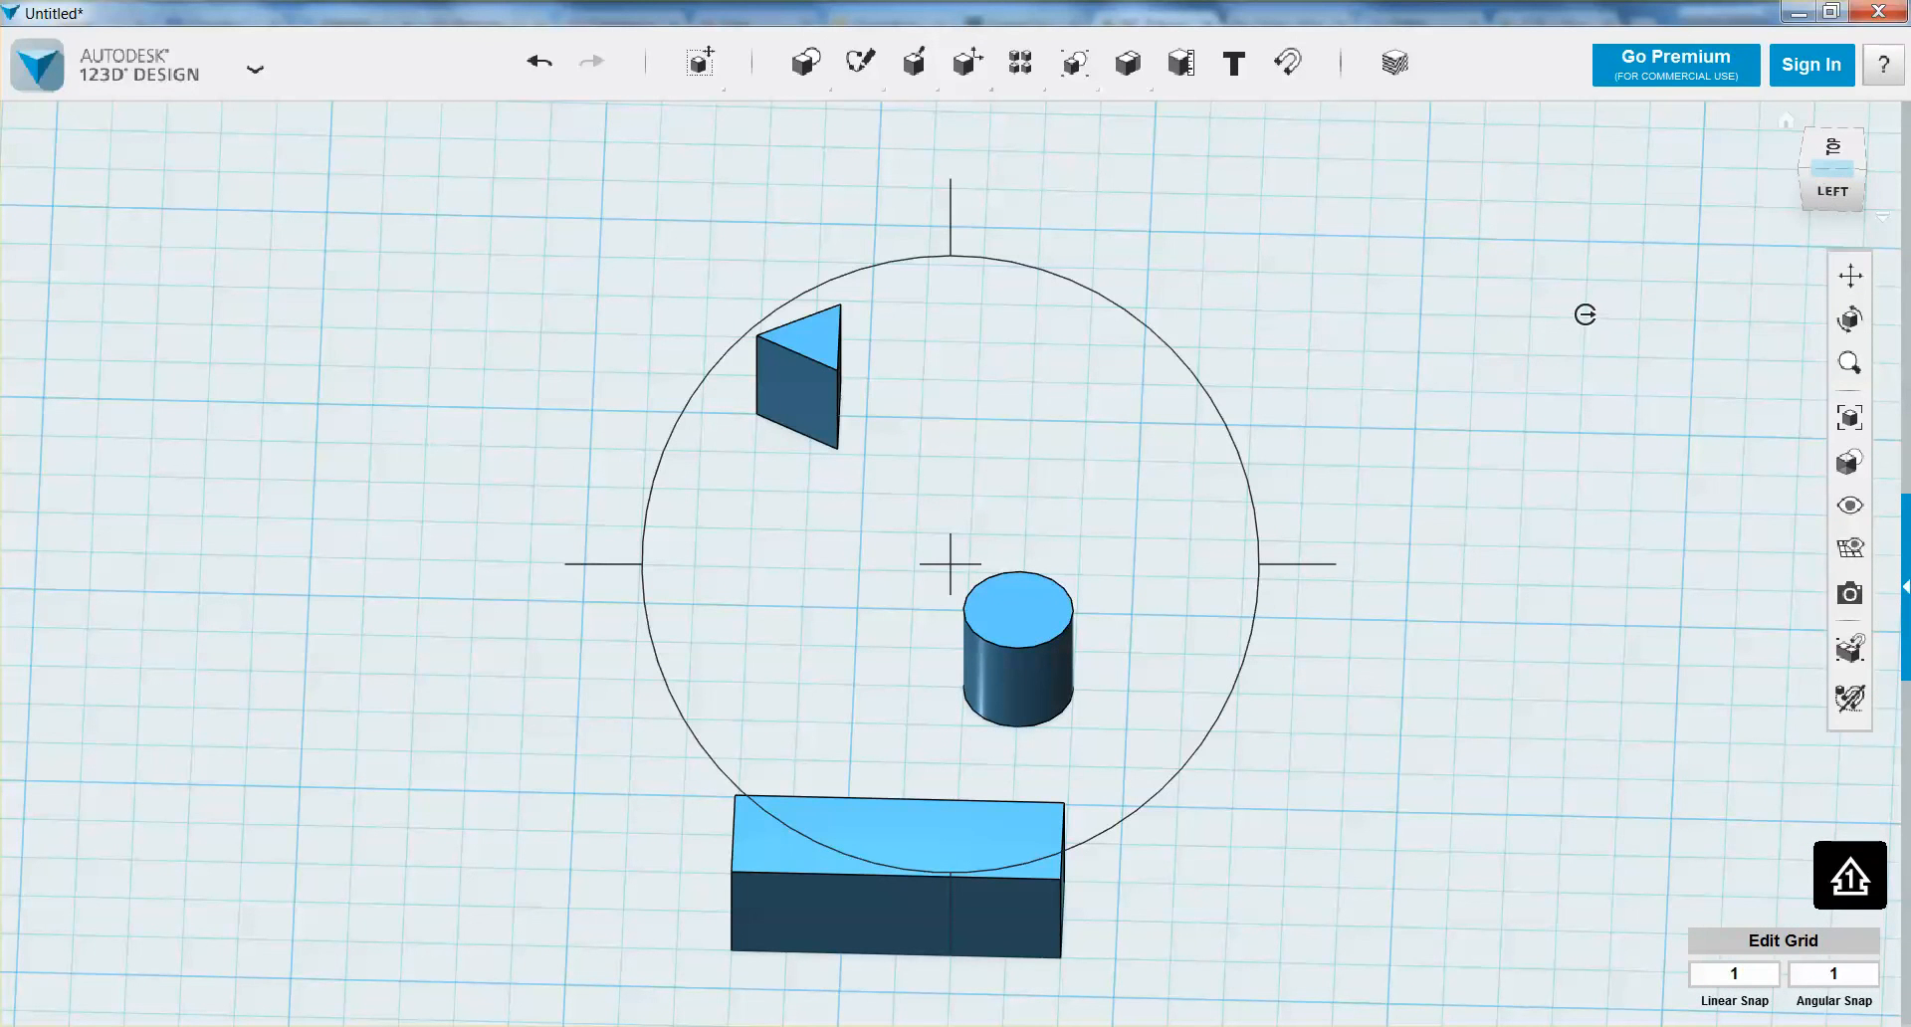
{"action": "left_click", "coordinate": [1791, 125]}
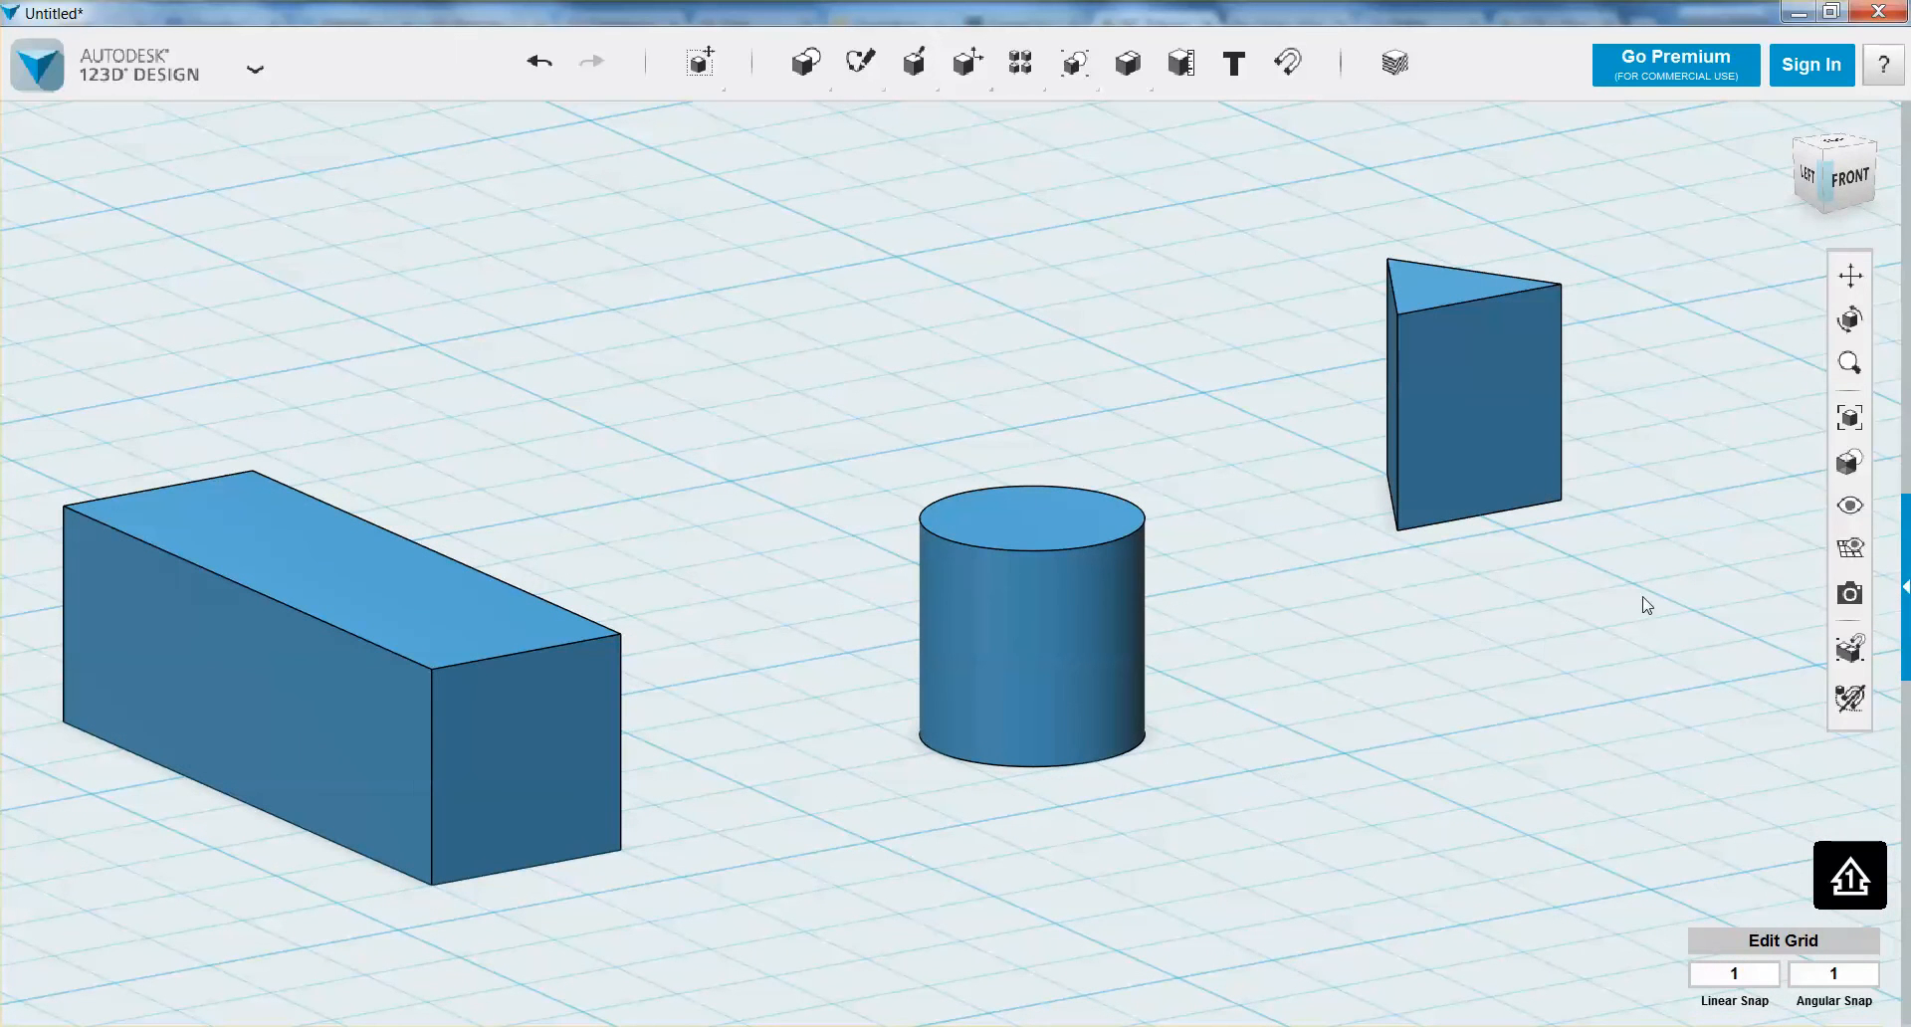
Zoom out until the whole grid is in view and fit the view to the three solids
{"action": "mouse_move", "coordinate": [1843, 520]}
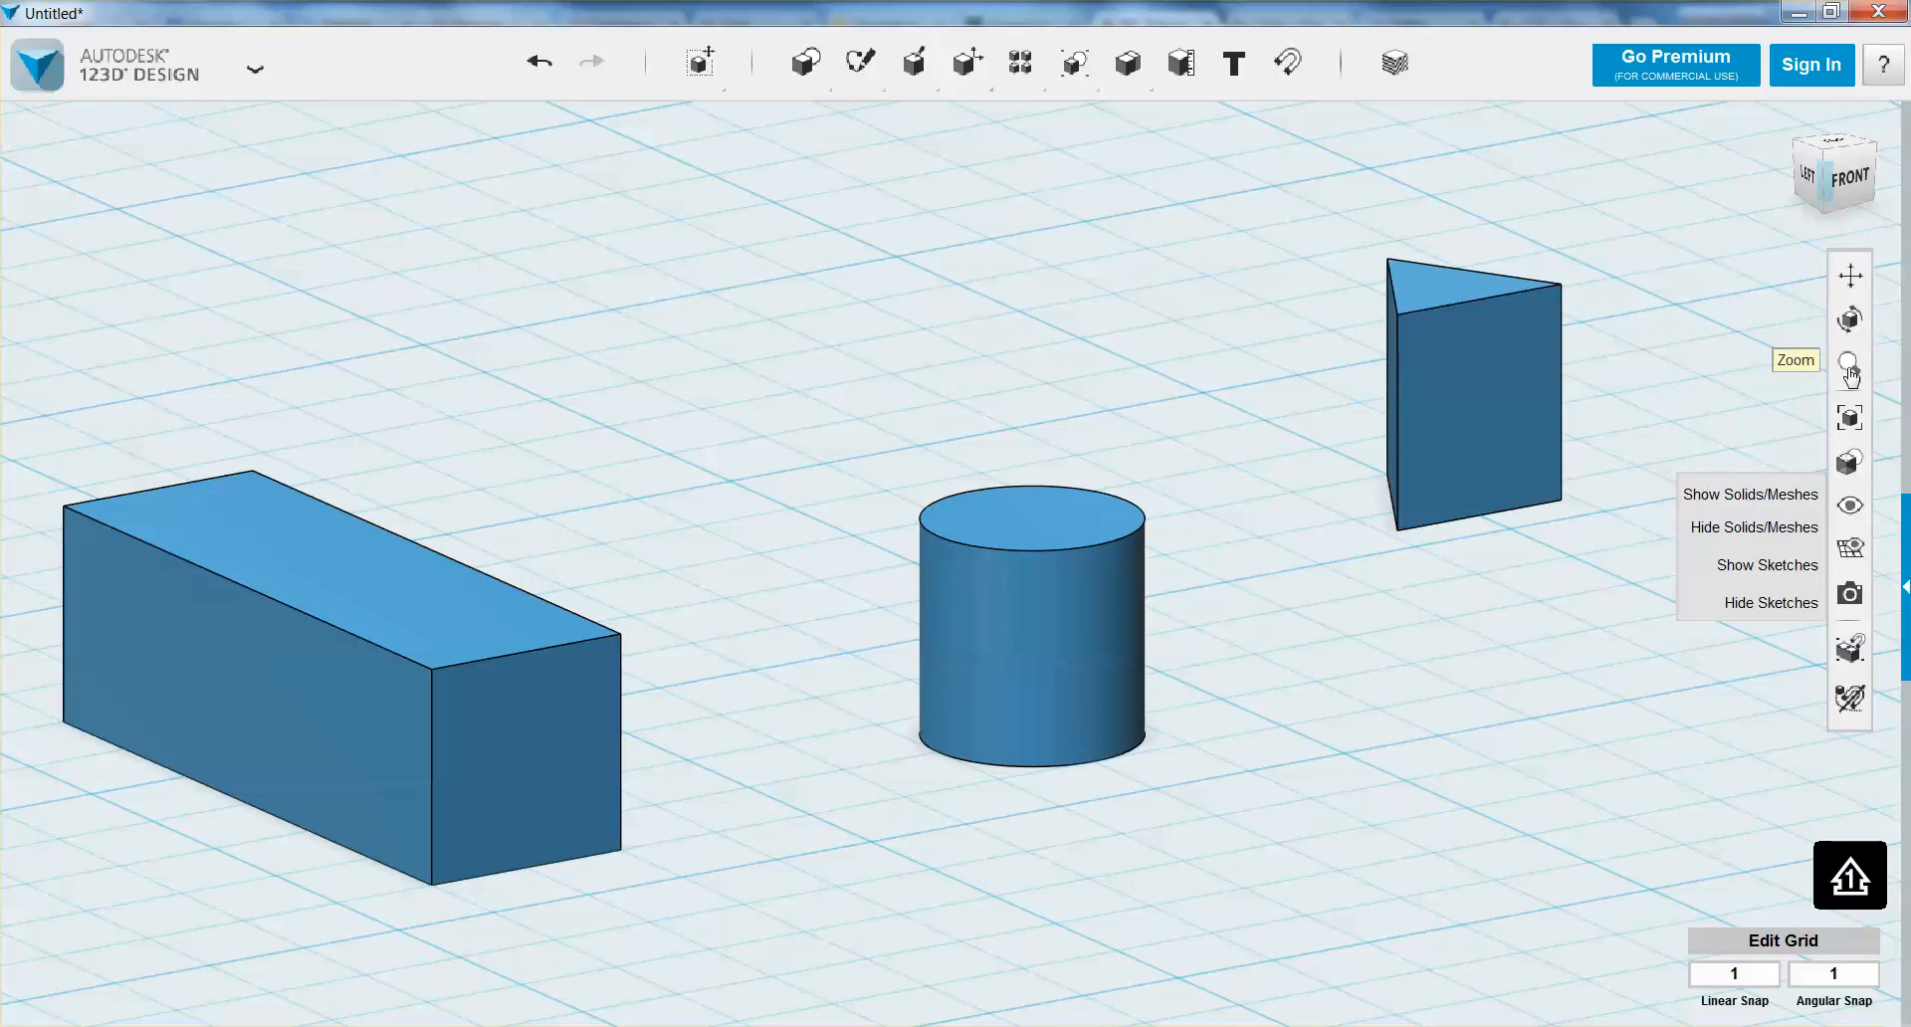
{"action": "left_click", "coordinate": [1849, 363]}
{"action": "left_click_drag", "start_coordinate": [1028, 584], "coordinate": [1045, 528]}
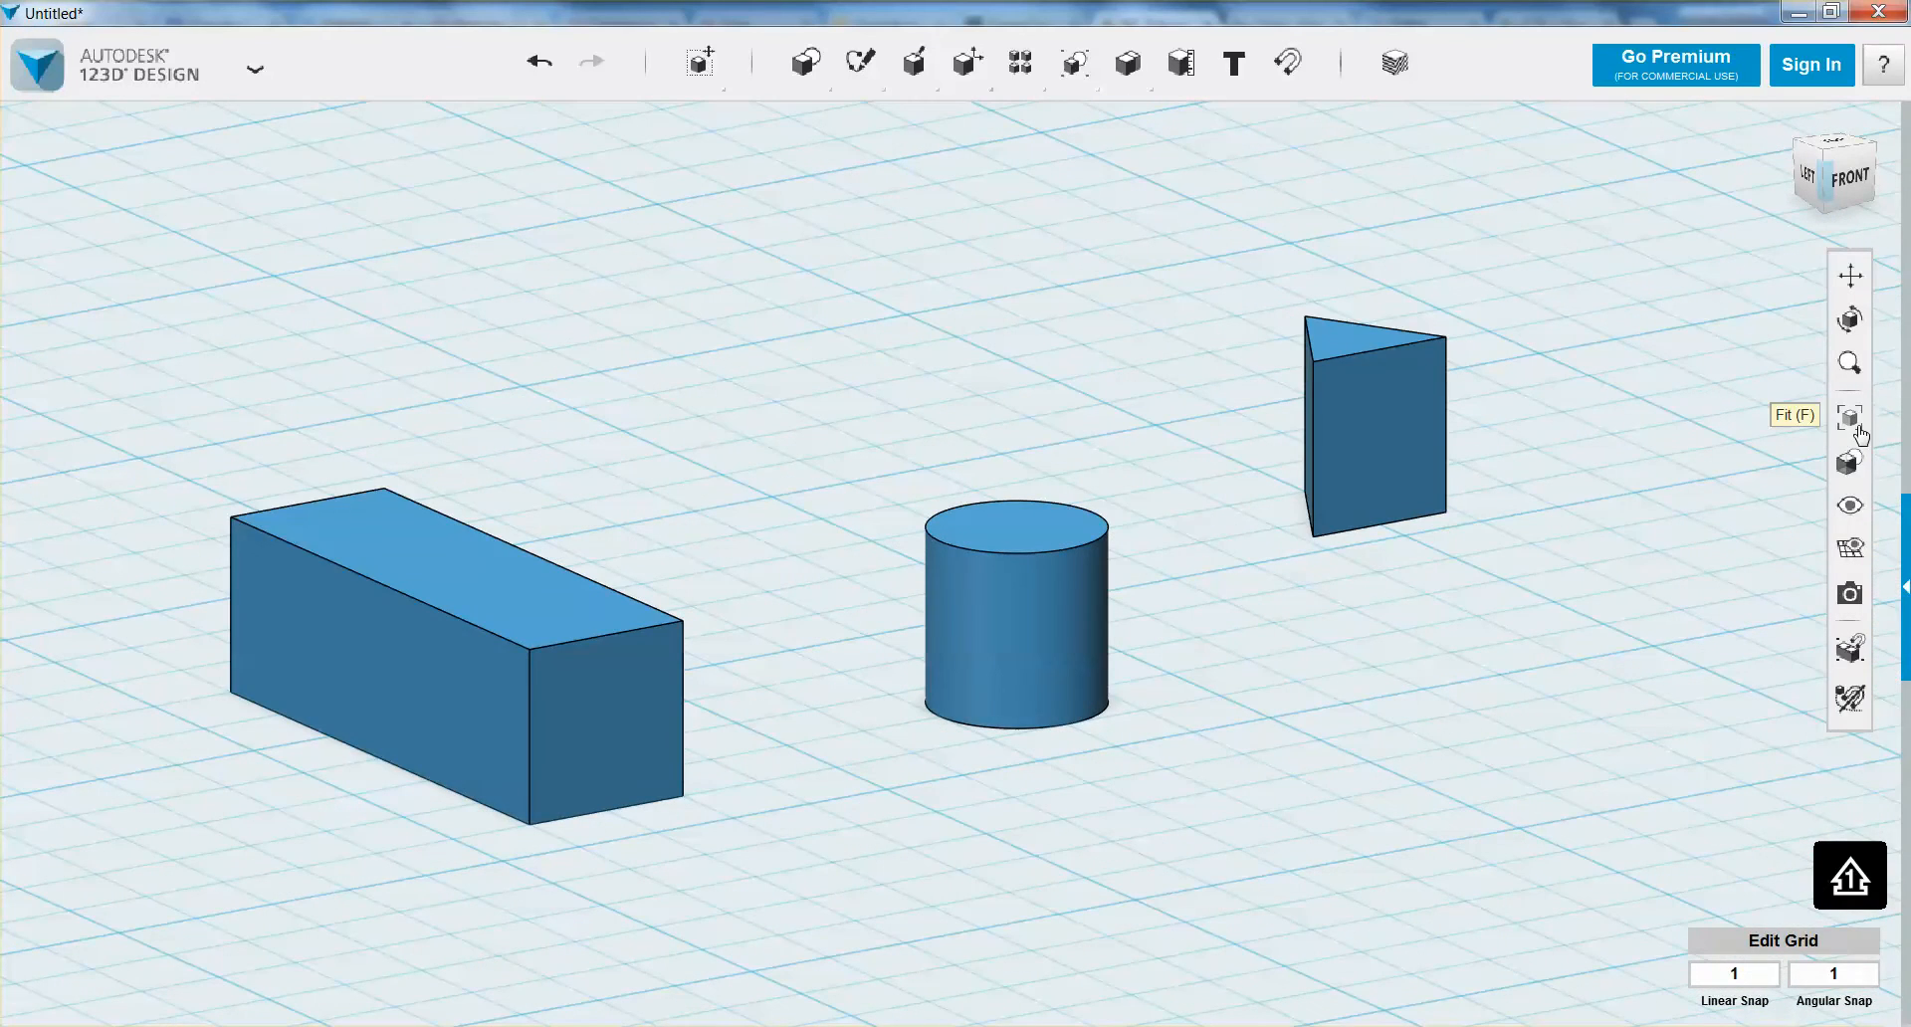
{"action": "left_click_drag", "start_coordinate": [1128, 538], "coordinate": [1185, 273]}
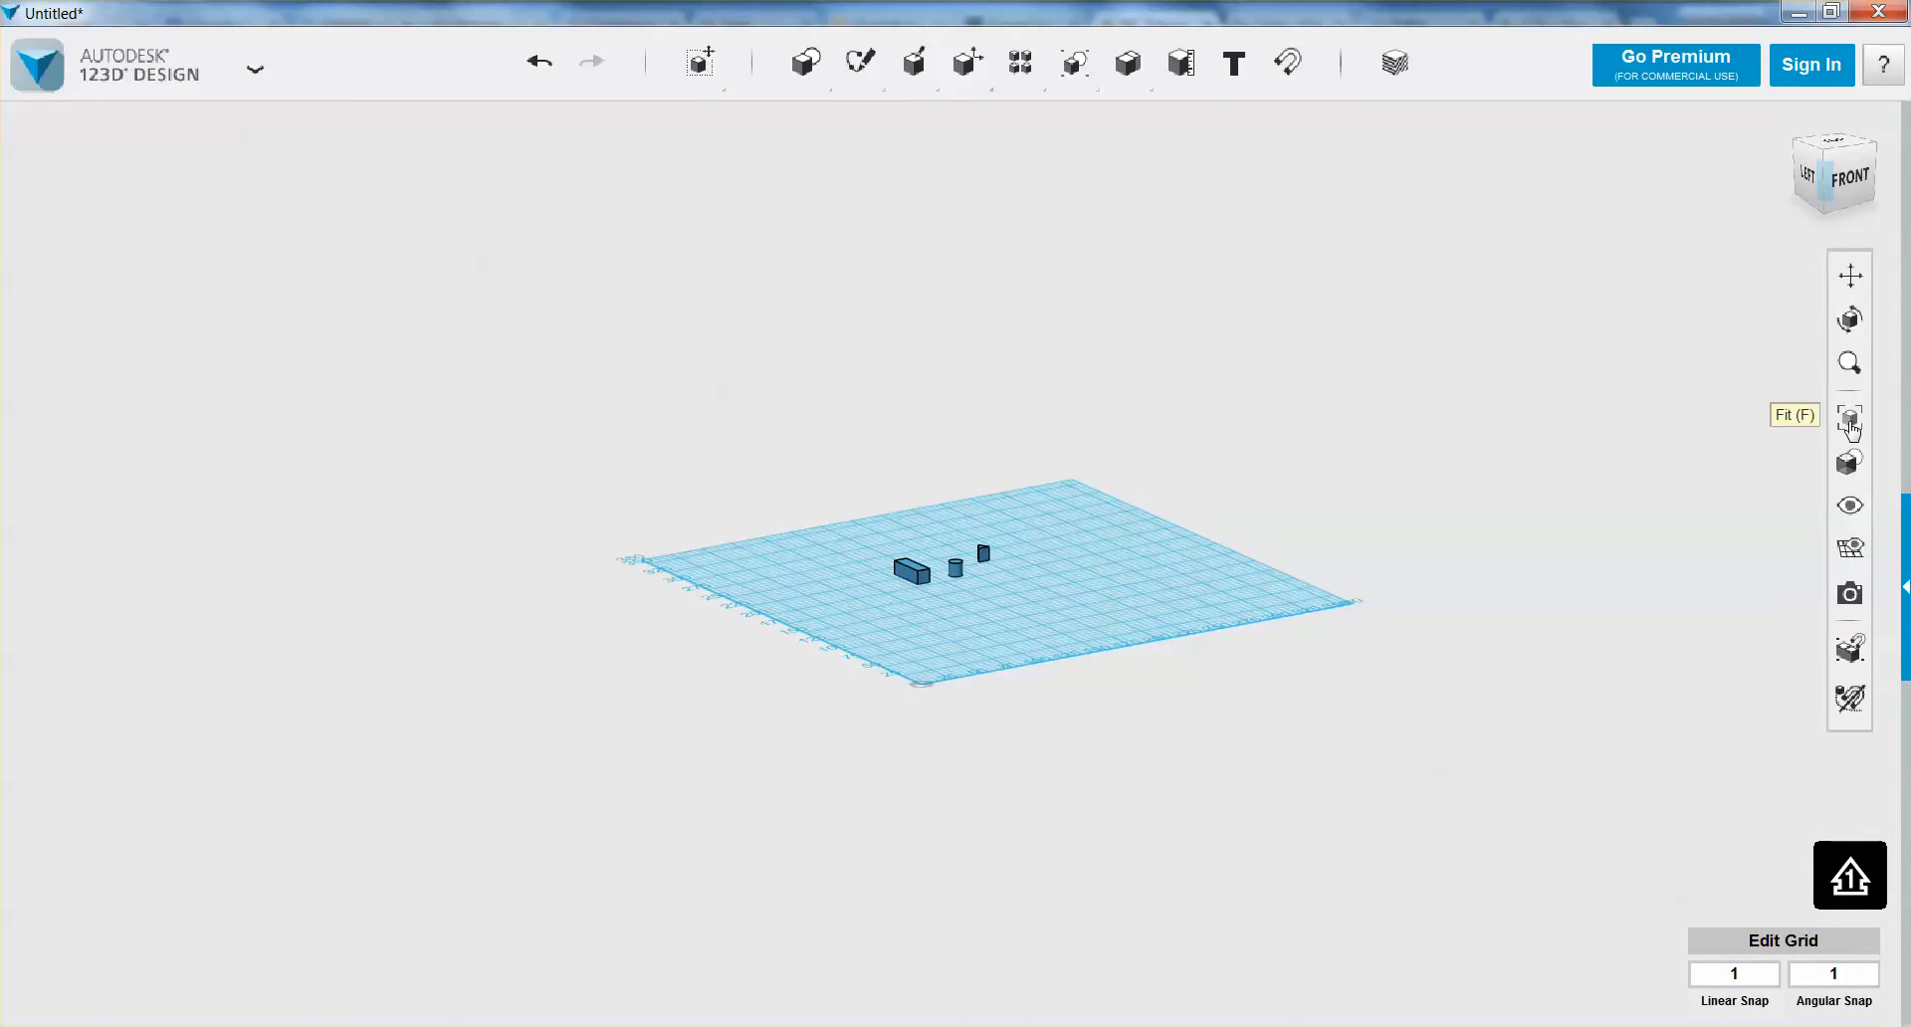
{"action": "left_click", "coordinate": [1849, 422]}
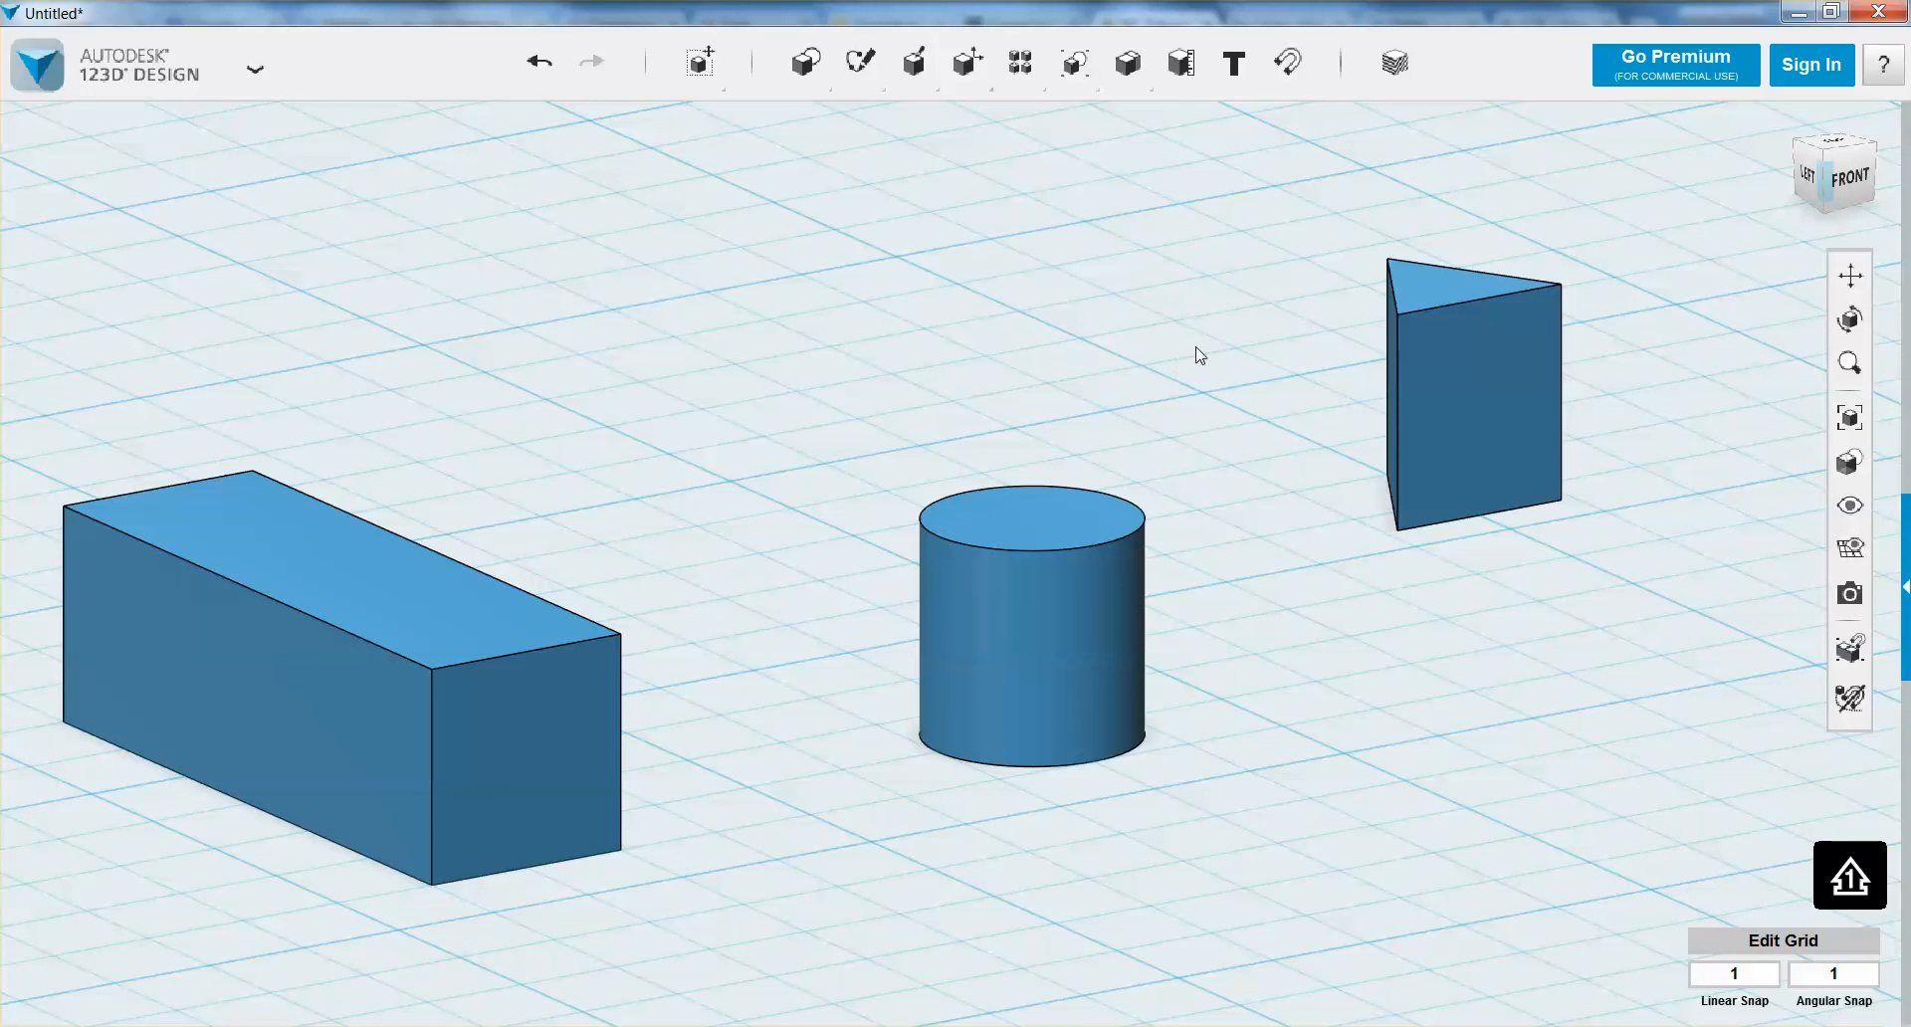
Examine the cylinder up close, zoom back out to all three solids, and pan and orbit the scene slightly
{"action": "scroll", "coordinate": [1173, 403], "scroll_direction": "up", "scroll_amount": 5}
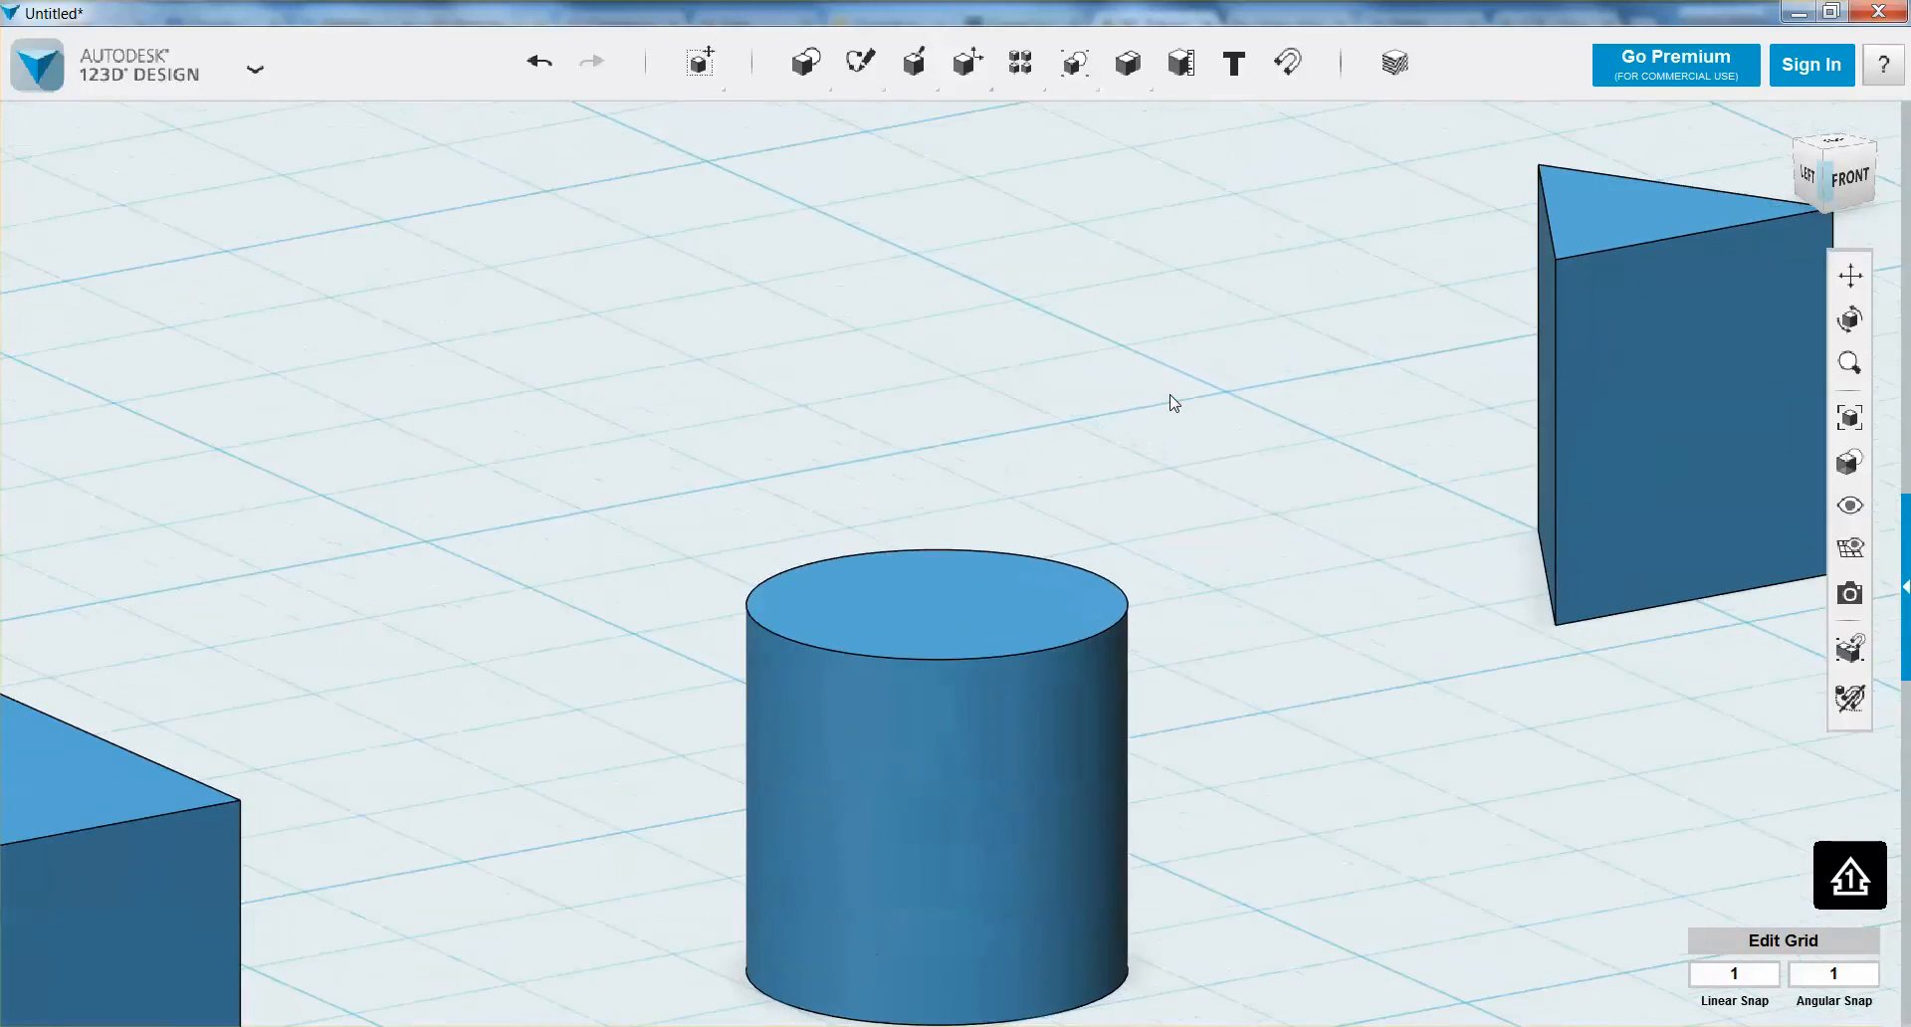
{"action": "scroll", "coordinate": [1173, 403], "scroll_direction": "up", "scroll_amount": 3}
{"action": "scroll", "coordinate": [1173, 404], "scroll_direction": "down", "scroll_amount": 5}
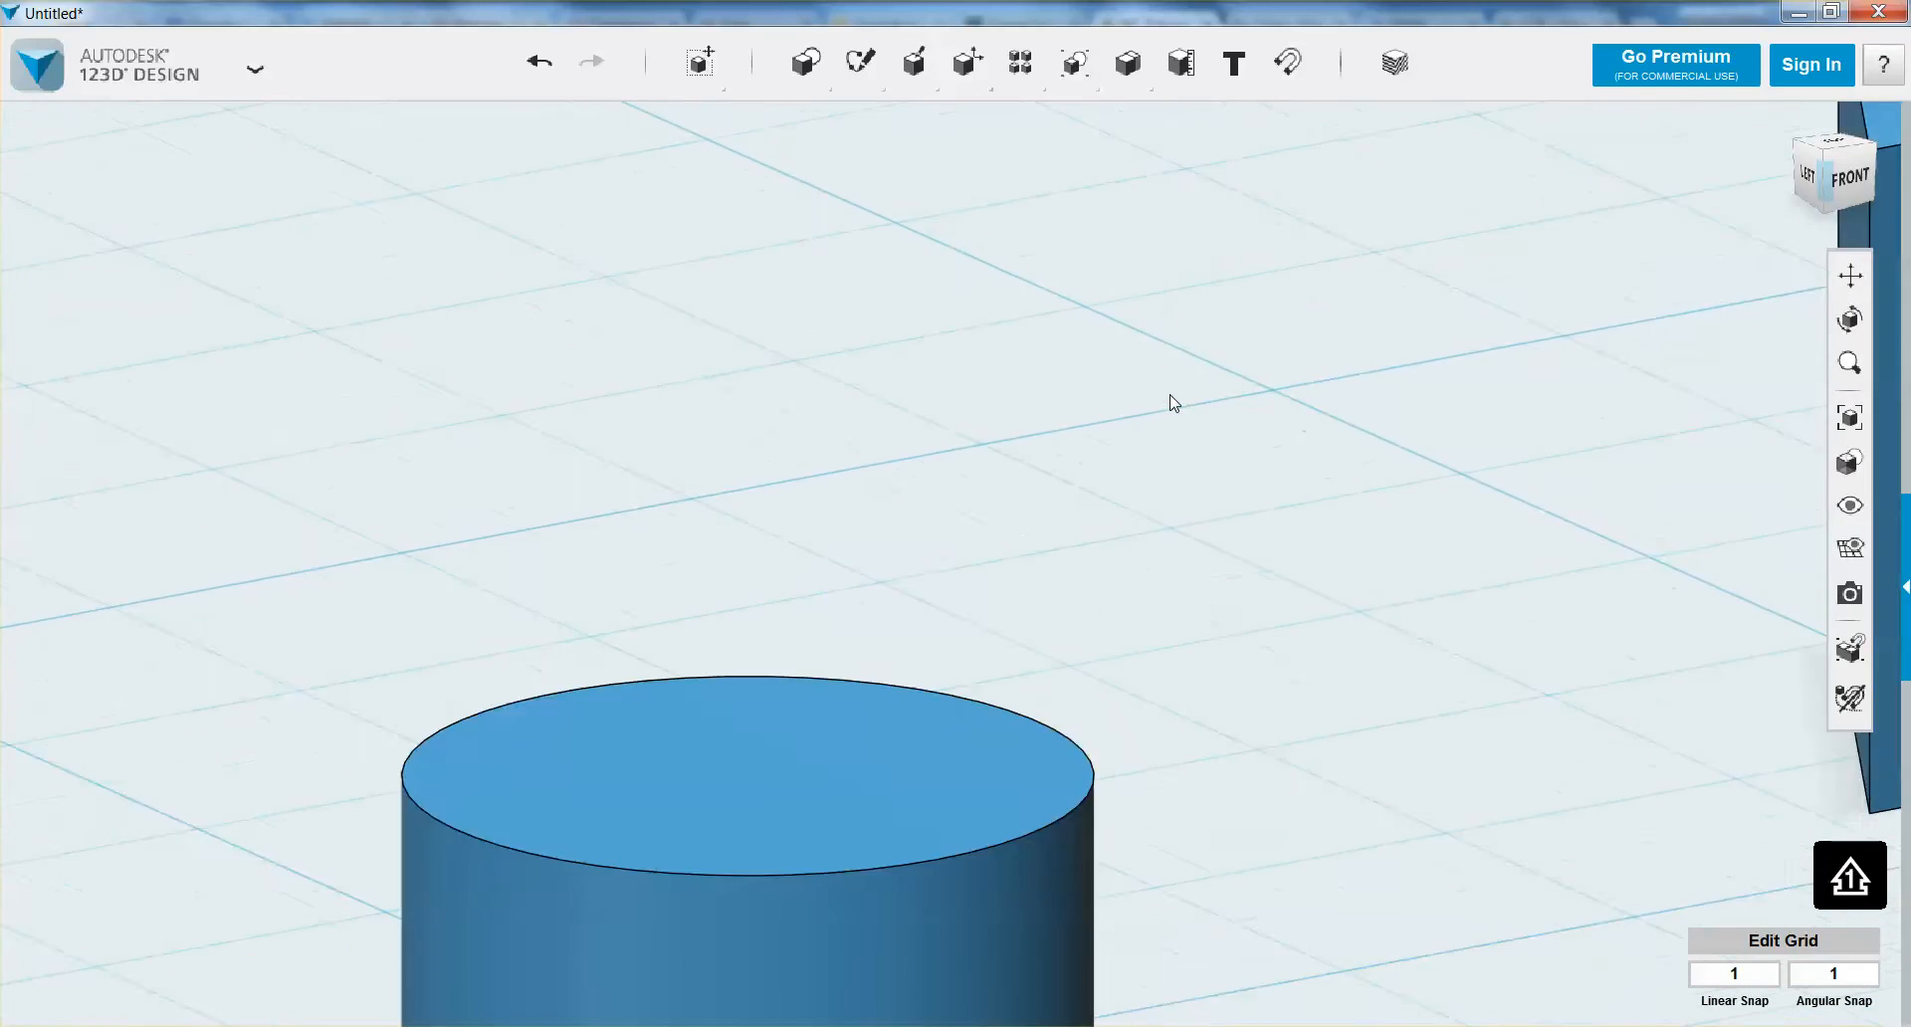
{"action": "scroll", "coordinate": [1172, 403], "scroll_direction": "down", "scroll_amount": 3}
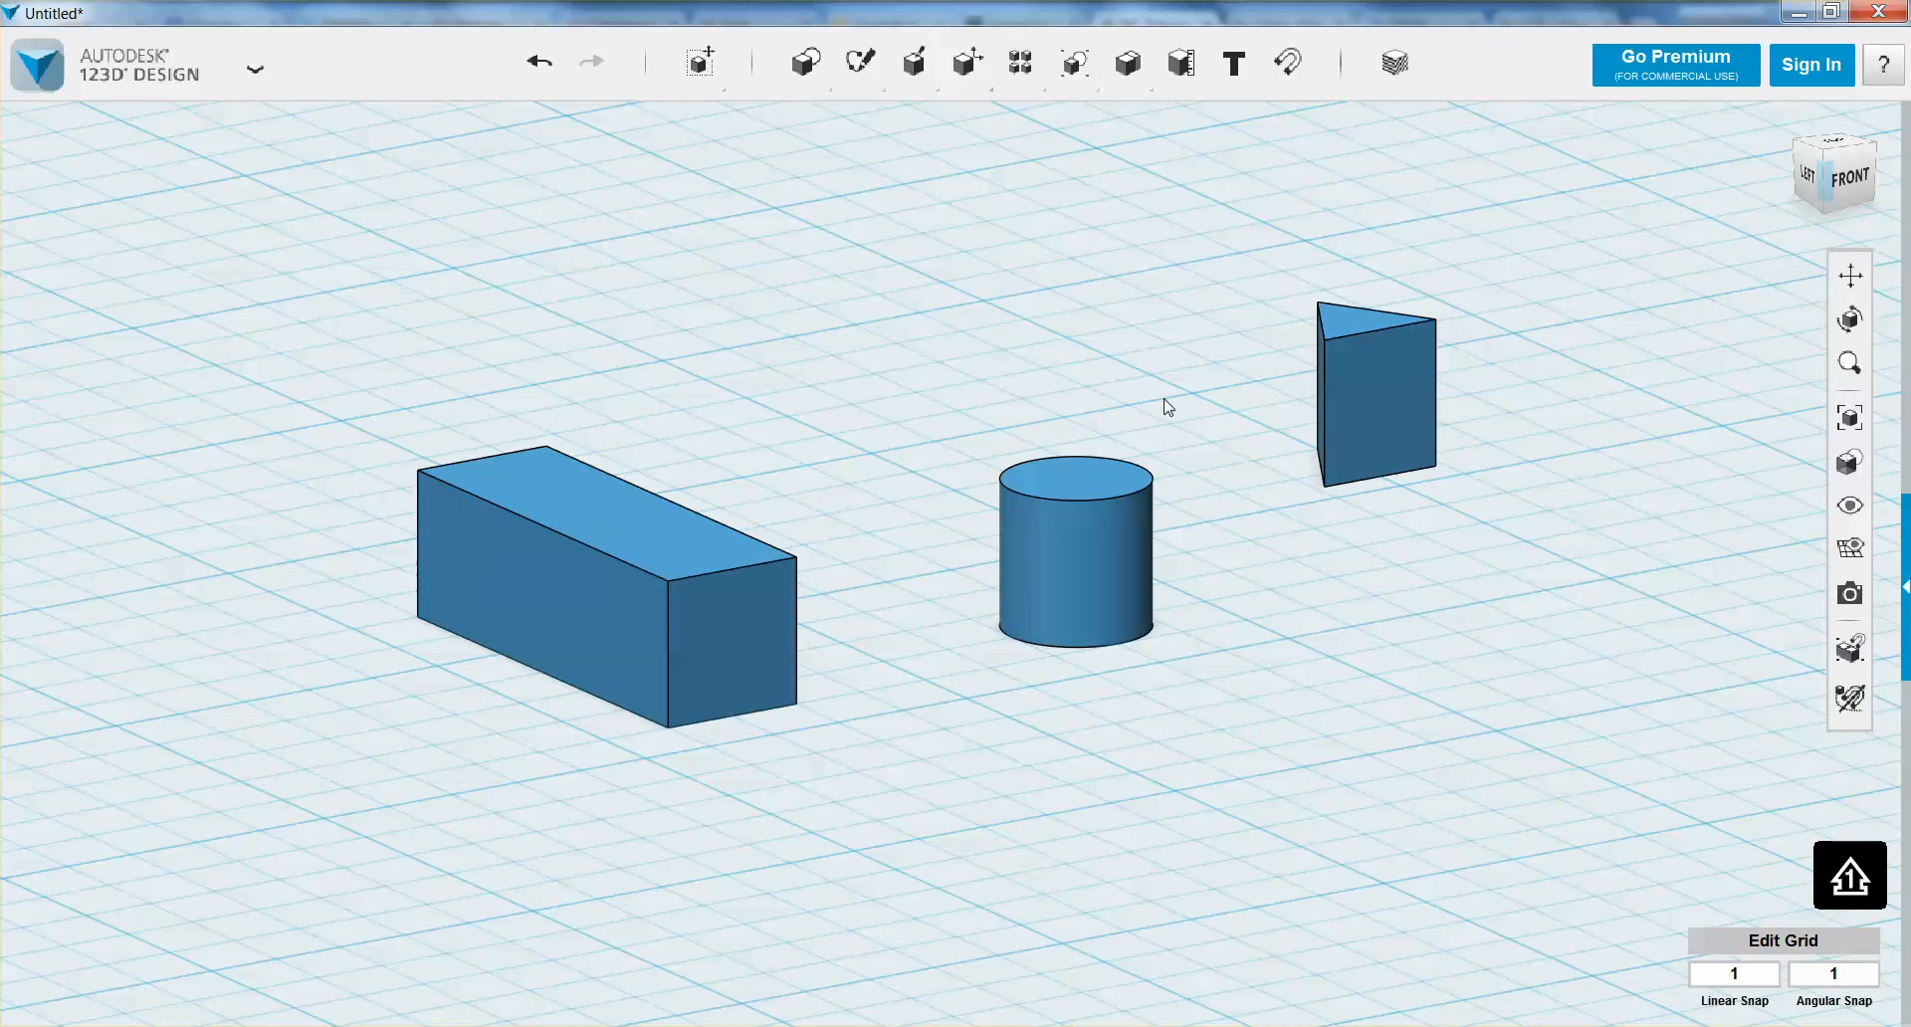
{"action": "middle_click_drag", "start_coordinate": [1165, 403], "coordinate": [1045, 405]}
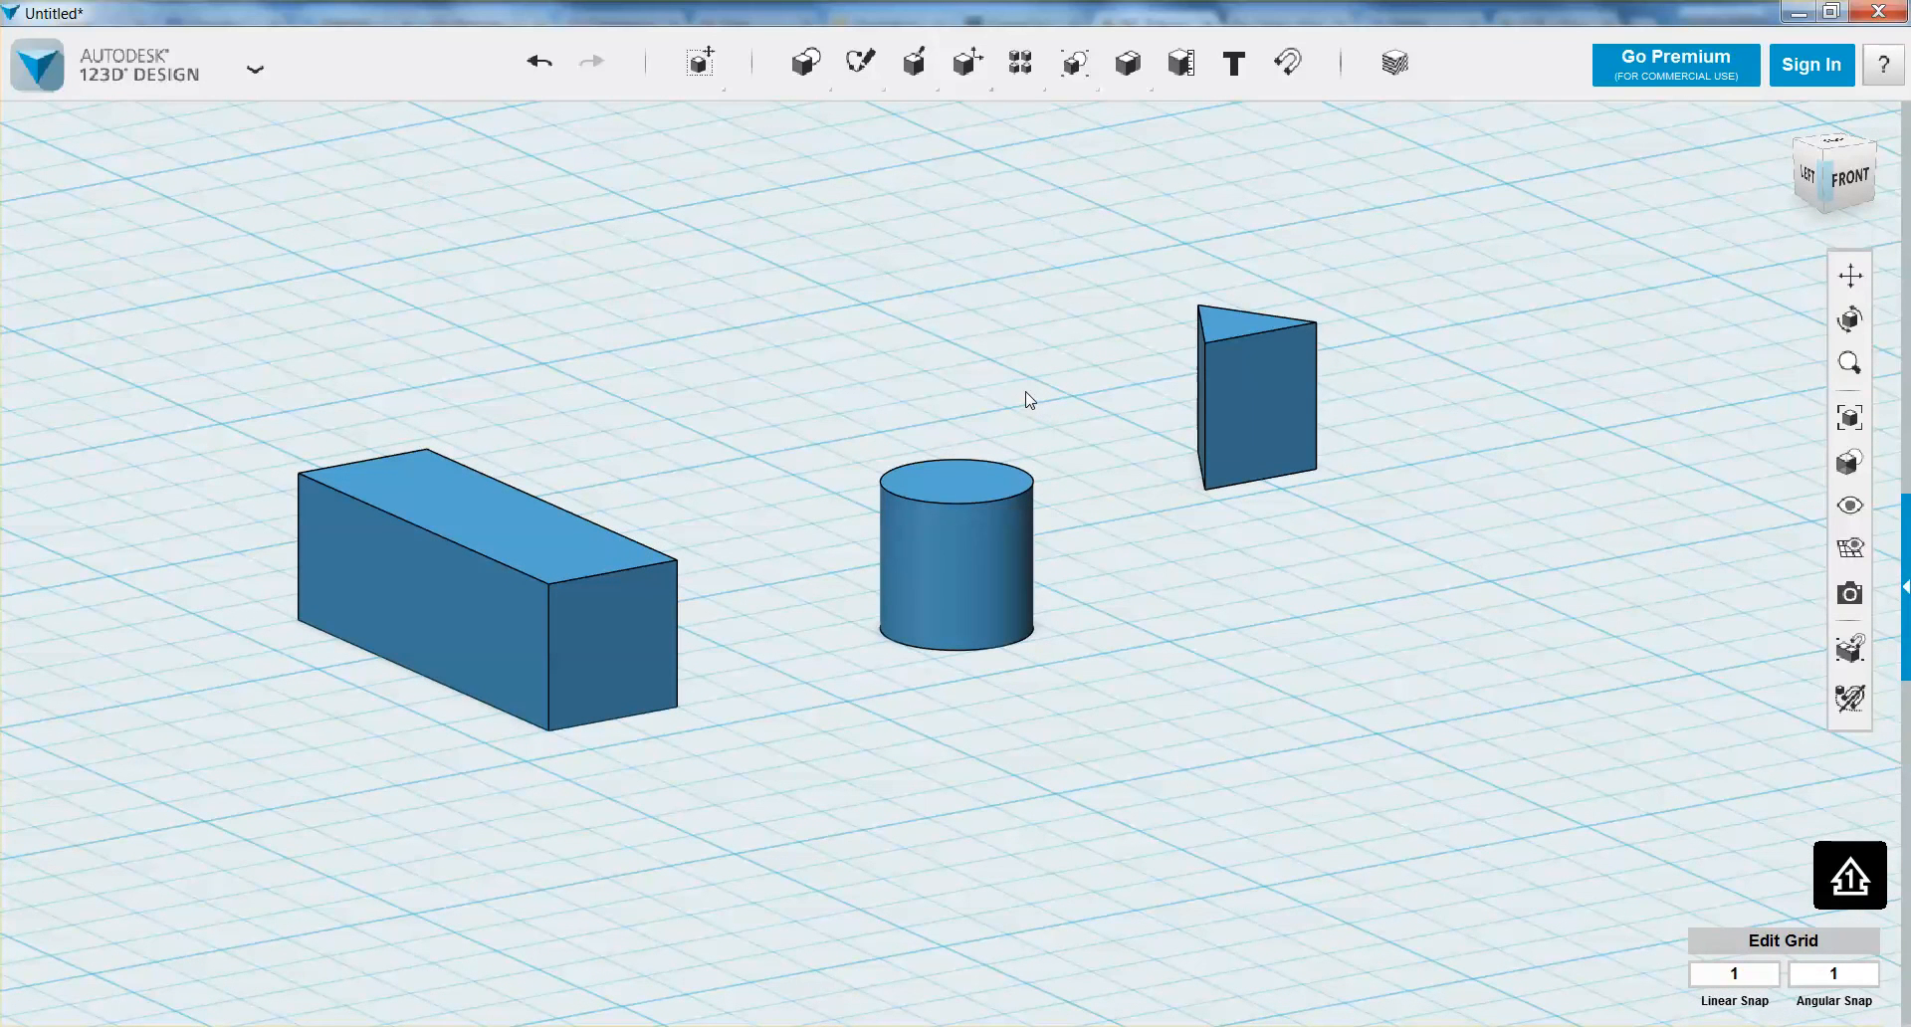
{"action": "mouse_move", "coordinate": [1026, 400]}
{"action": "right_mouse_down"}
{"action": "mouse_move", "coordinate": [956, 414]}
{"action": "mouse_move", "coordinate": [887, 384]}
{"action": "mouse_move", "coordinate": [924, 331]}
{"action": "mouse_move", "coordinate": [929, 371]}
{"action": "mouse_move", "coordinate": [1029, 394]}
{"action": "mouse_move", "coordinate": [1011, 402]}
{"action": "right_mouse_up"}
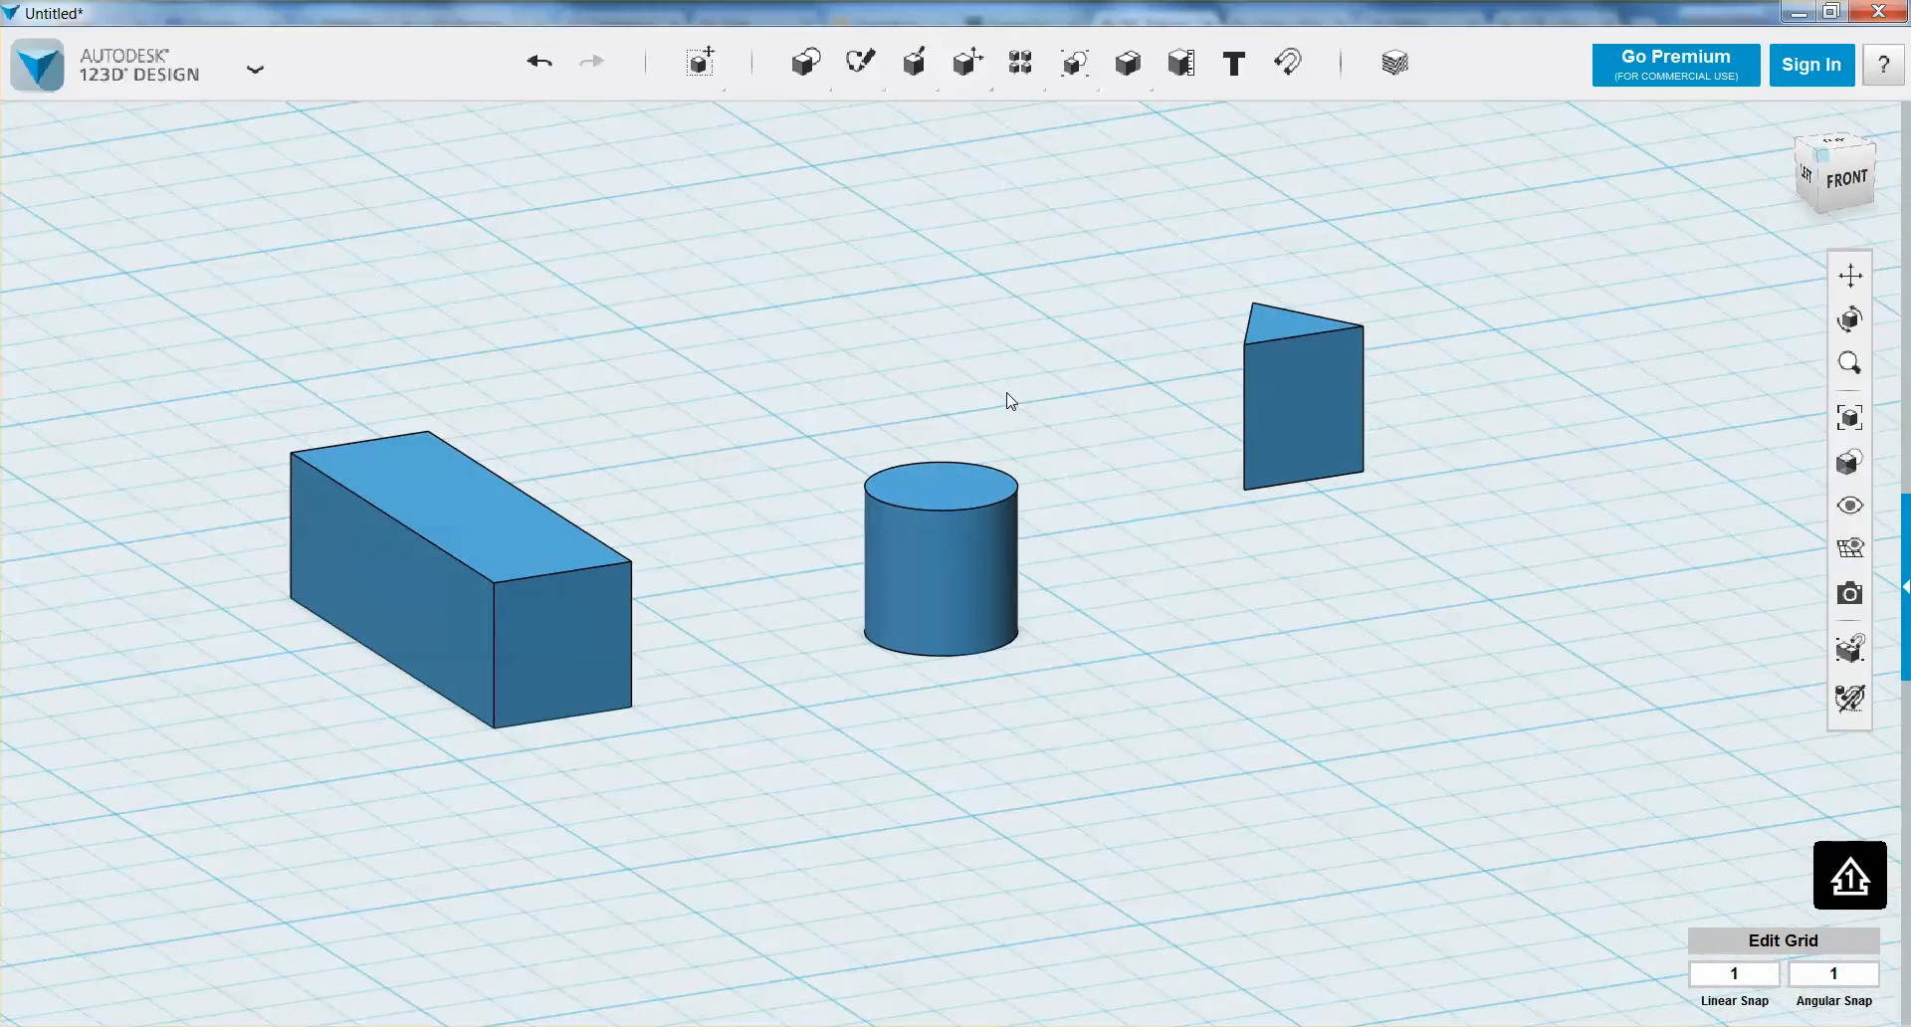